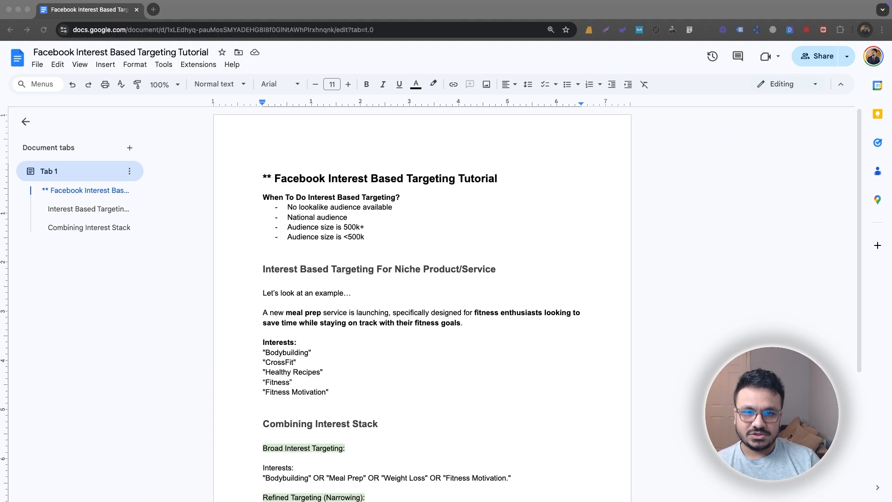
Step: Highlight the 'When To Do Interest Based Targeting?' heading and its lookalike, National and audience-size bullets
{"action": "left_click", "coordinate": [449, 219]}
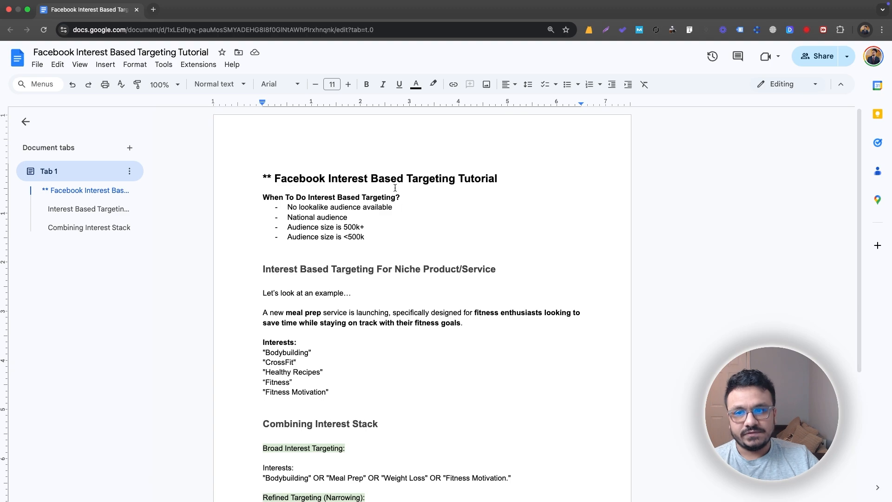
{"action": "left_click_drag", "start_coordinate": [404, 197], "coordinate": [260, 194]}
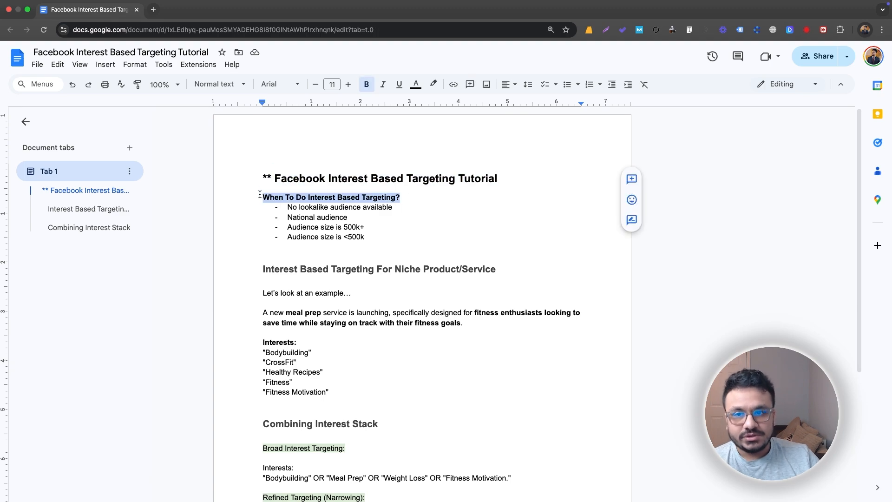
{"action": "left_click_drag", "start_coordinate": [393, 207], "coordinate": [364, 213]}
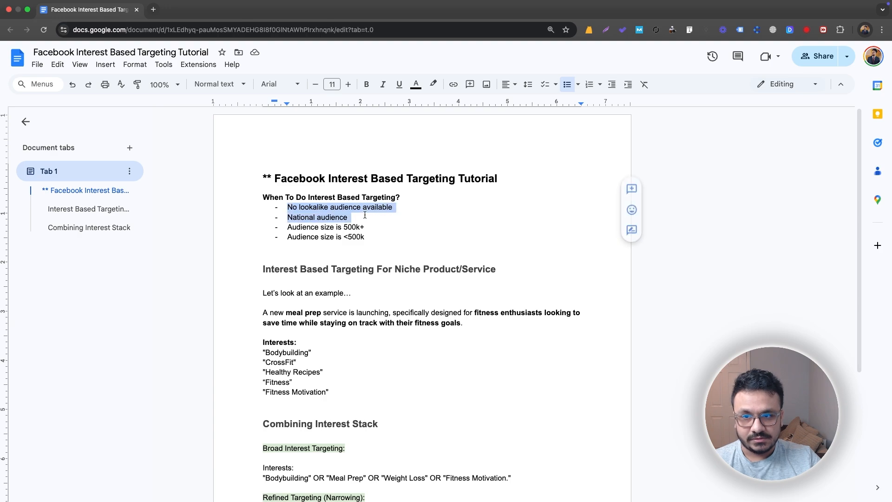
{"action": "left_click", "coordinate": [395, 211]}
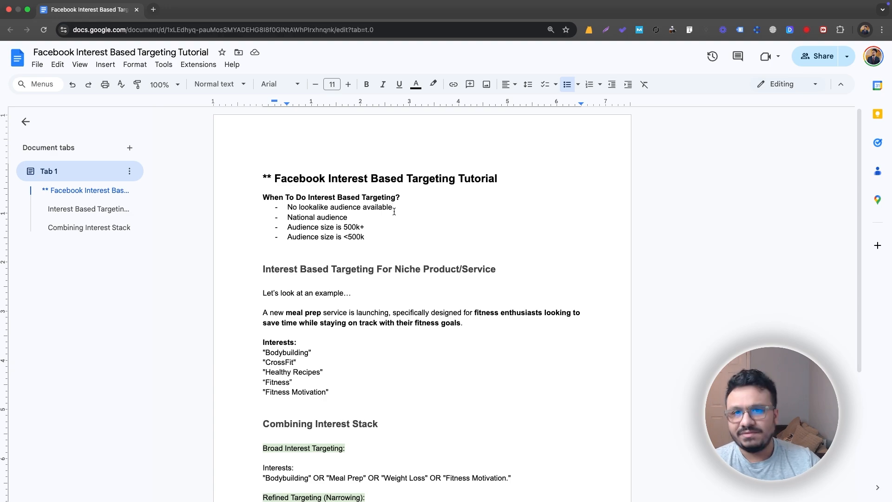
{"action": "left_click_drag", "start_coordinate": [394, 211], "coordinate": [276, 218]}
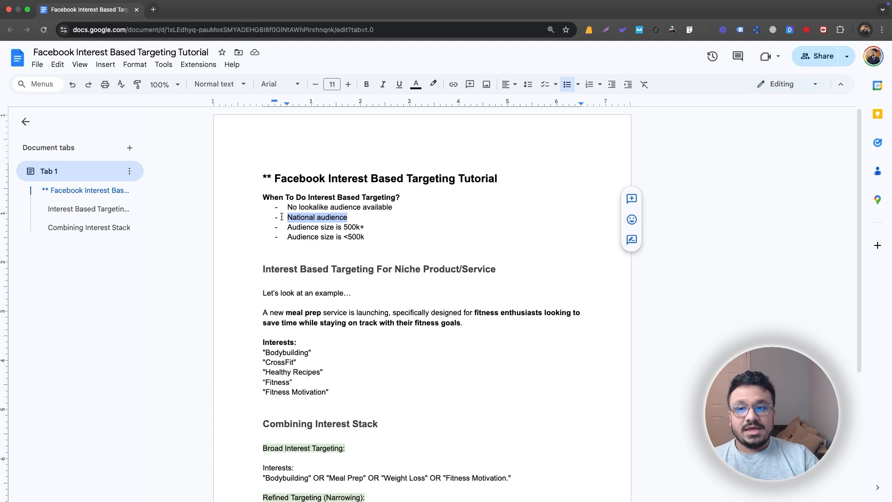
{"action": "left_click", "coordinate": [290, 215]}
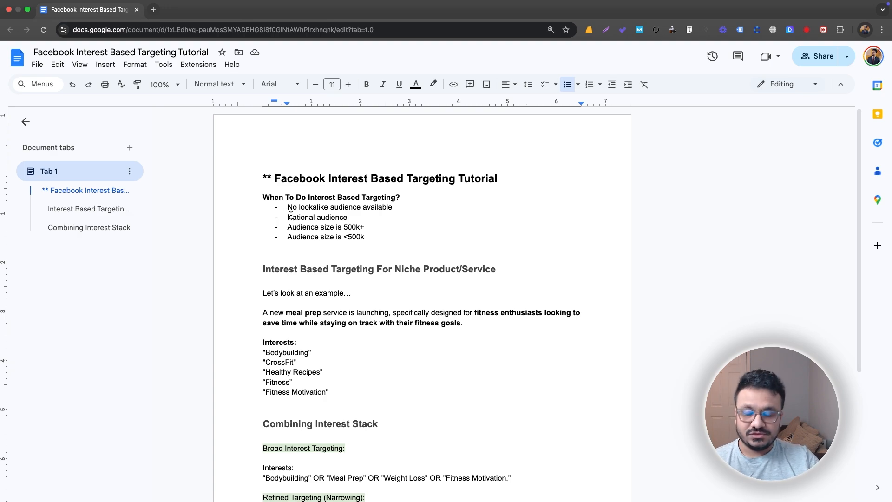
{"action": "left_click_drag", "start_coordinate": [287, 227], "coordinate": [364, 225]}
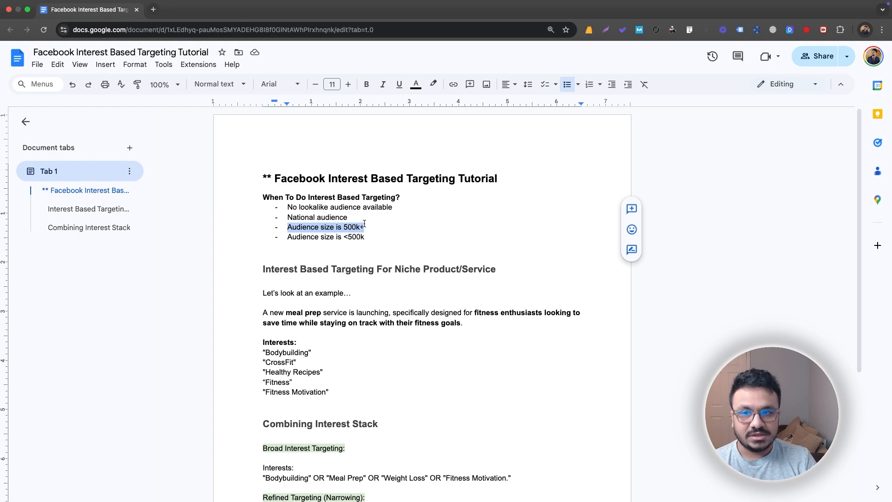
{"action": "left_click_drag", "start_coordinate": [365, 224], "coordinate": [347, 240]}
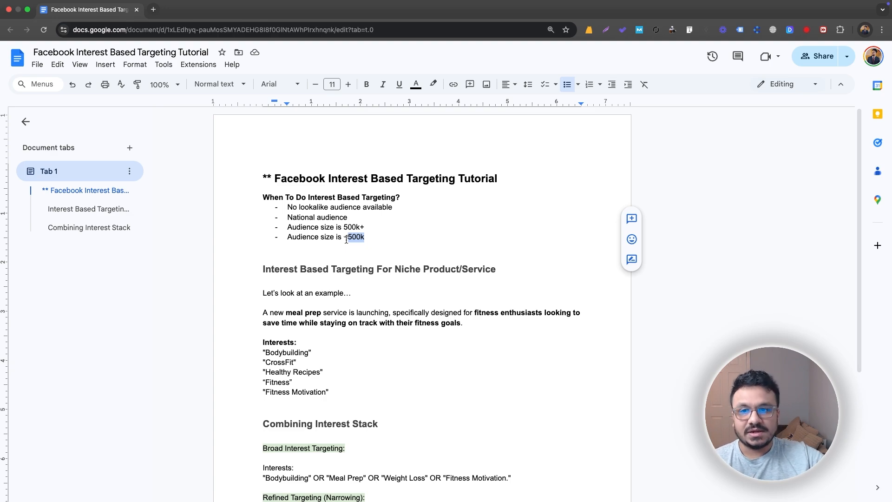
{"action": "left_click_drag", "start_coordinate": [346, 239], "coordinate": [497, 215]}
{"action": "scroll", "coordinate": [317, 265], "scroll_direction": "down", "scroll_amount": 2}
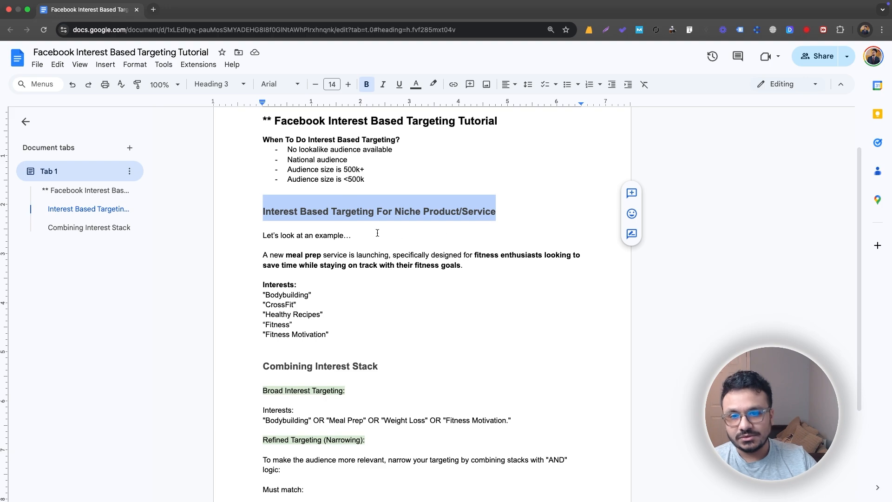
{"action": "left_click", "coordinate": [325, 225]}
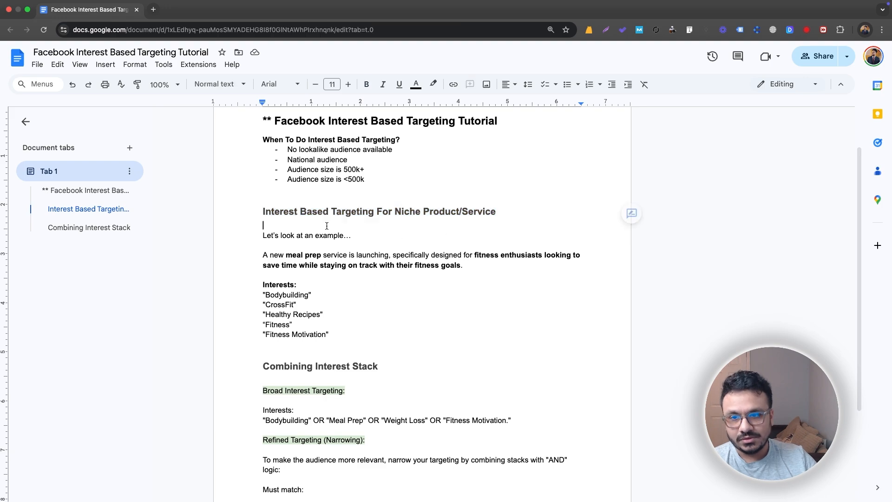
Step: Highlight the meal prep and fitness enthusiasts example and the list of five interests
{"action": "double_click", "coordinate": [272, 236]}
{"action": "left_click", "coordinate": [266, 254]}
{"action": "left_click_drag", "start_coordinate": [265, 255], "coordinate": [346, 256]}
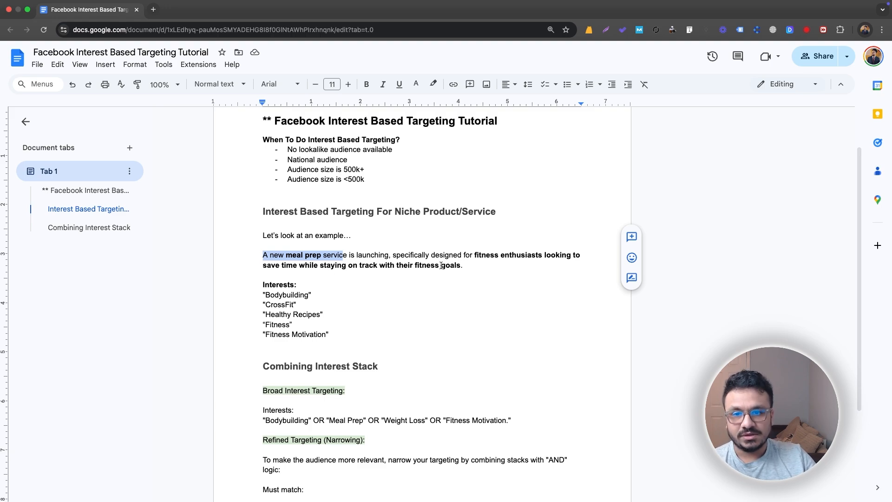
{"action": "left_click", "coordinate": [331, 256]}
{"action": "left_click_drag", "start_coordinate": [323, 256], "coordinate": [278, 256]}
{"action": "left_click_drag", "start_coordinate": [475, 256], "coordinate": [465, 266]}
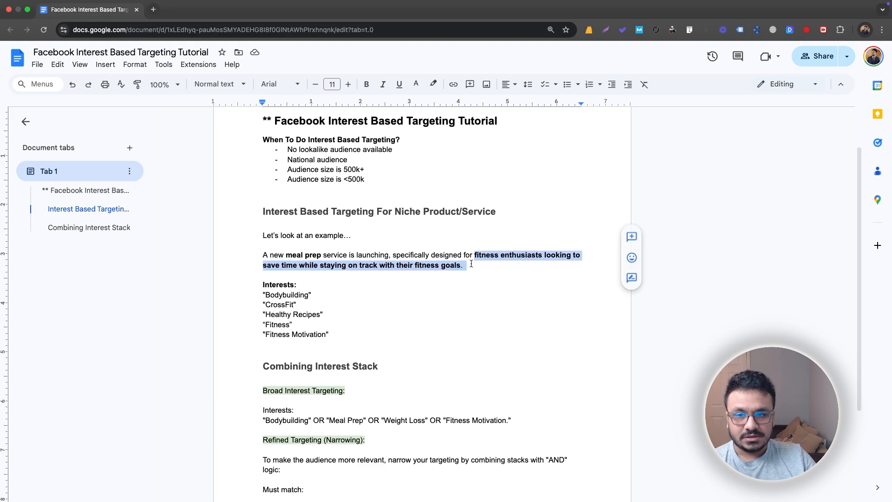
{"action": "left_click", "coordinate": [466, 266]}
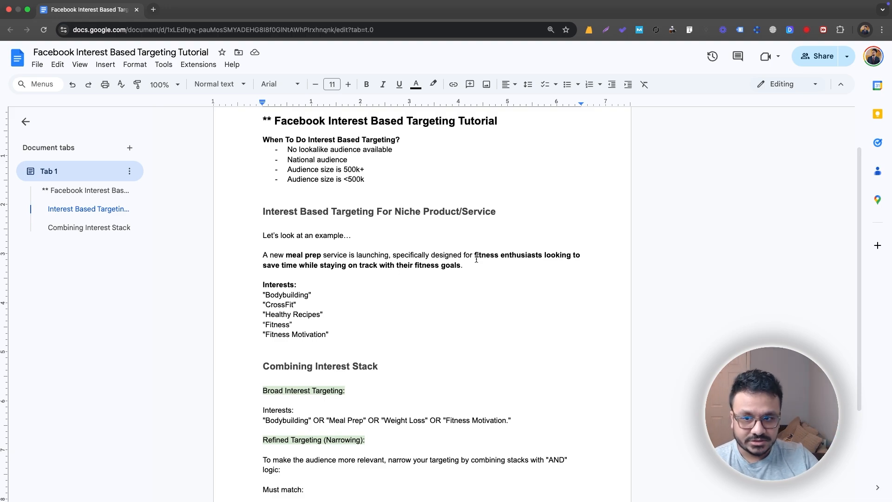
{"action": "left_click_drag", "start_coordinate": [336, 332], "coordinate": [262, 296]}
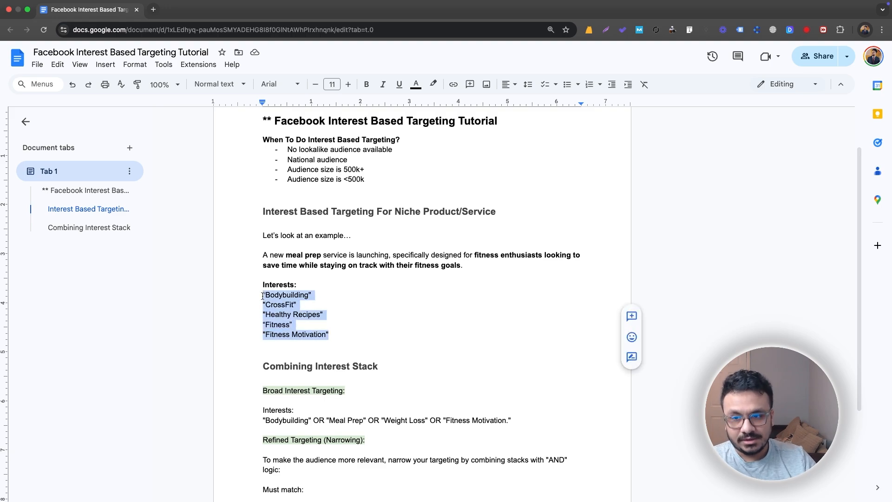
{"action": "left_click", "coordinate": [262, 296]}
{"action": "left_click_drag", "start_coordinate": [348, 330], "coordinate": [251, 297]}
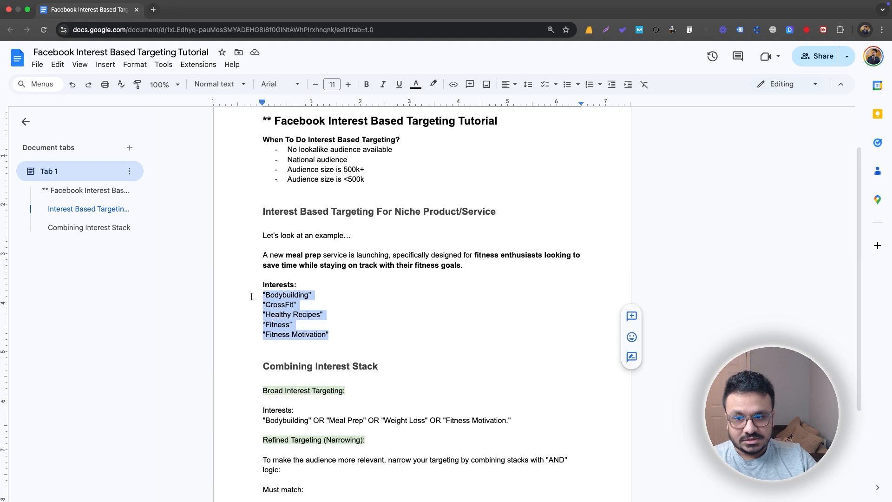
{"action": "scroll", "coordinate": [251, 296], "scroll_direction": "down", "scroll_amount": 1}
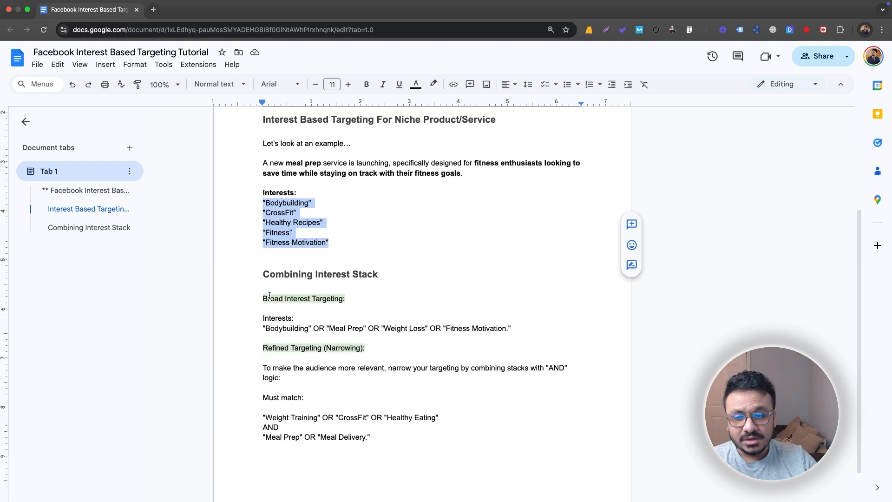
{"action": "left_click", "coordinate": [348, 255]}
{"action": "scroll", "coordinate": [338, 237], "scroll_direction": "up", "scroll_amount": 1}
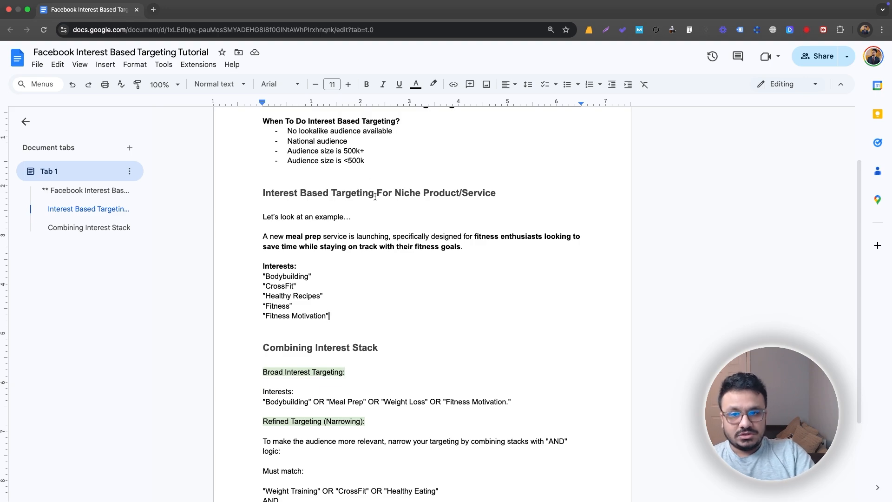
{"action": "scroll", "coordinate": [329, 286], "scroll_direction": "down", "scroll_amount": 3}
{"action": "scroll", "coordinate": [328, 285], "scroll_direction": "down", "scroll_amount": 2}
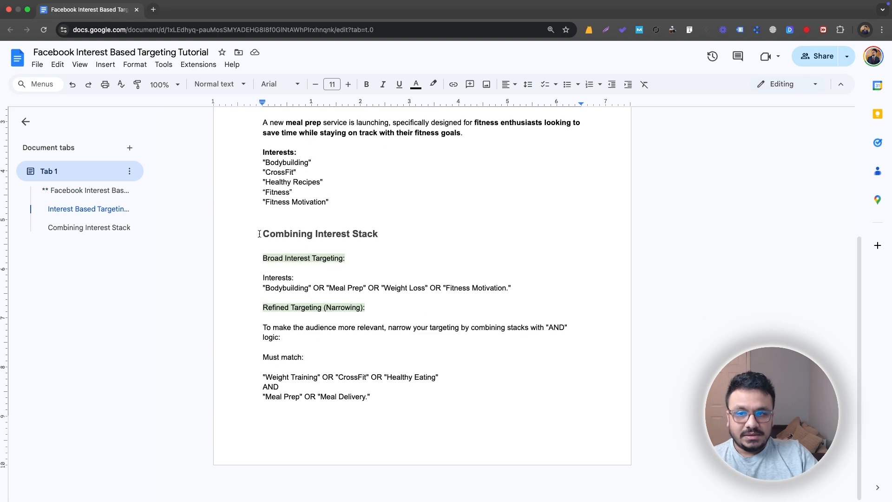
Step: Read the Combining Interest Stack section, including the Refined Targeting (Narrowing) line
{"action": "left_click", "coordinate": [261, 235]}
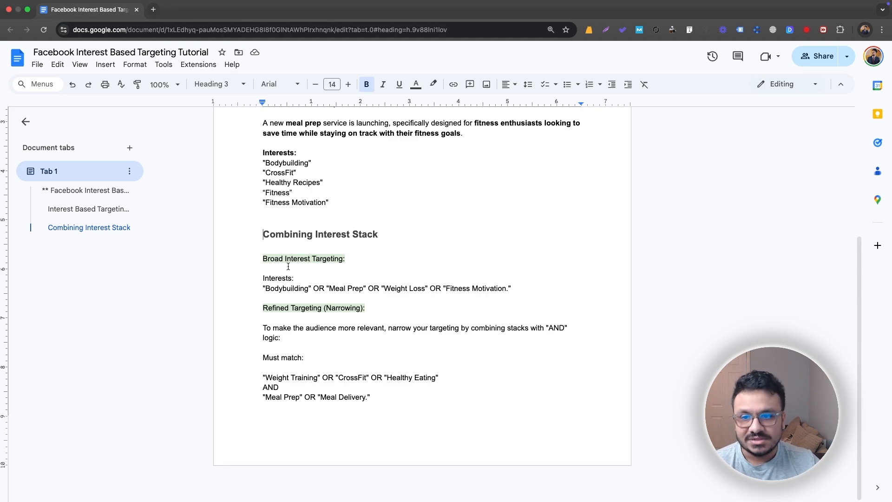
{"action": "left_click", "coordinate": [309, 307]}
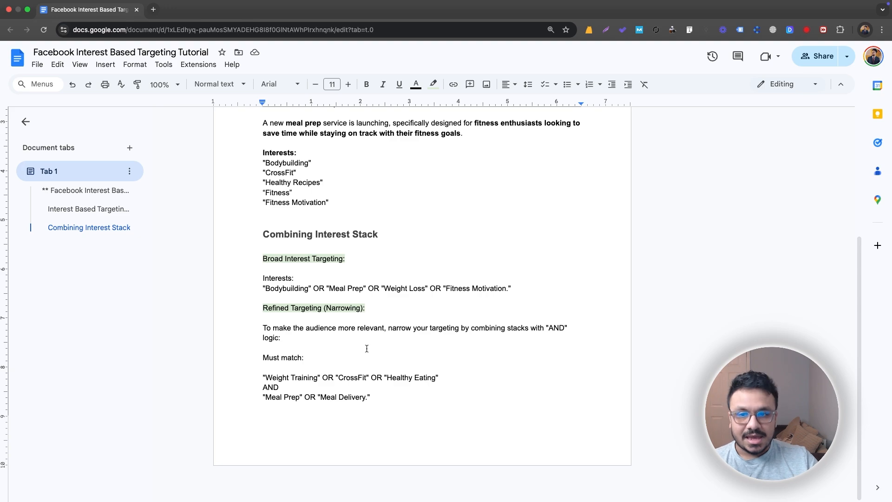
{"action": "scroll", "coordinate": [340, 279], "scroll_direction": "up", "scroll_amount": 3}
{"action": "scroll", "coordinate": [338, 267], "scroll_direction": "down", "scroll_amount": 3}
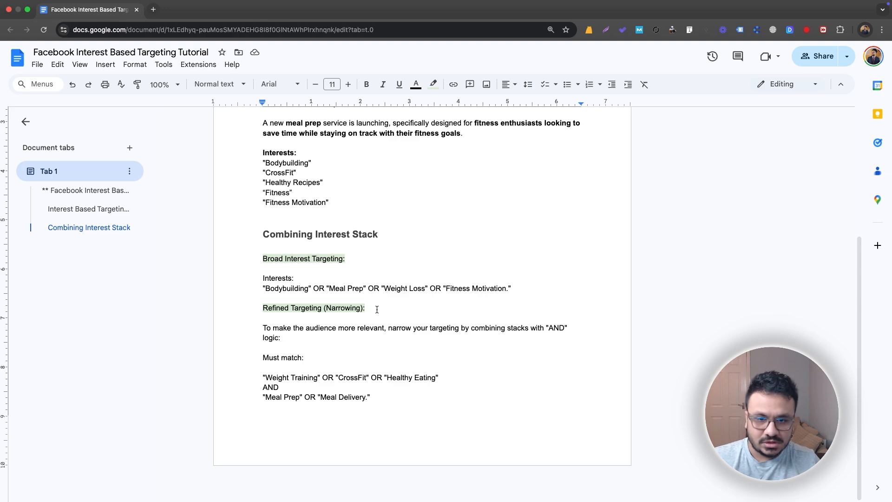
{"action": "scroll", "coordinate": [246, 218], "scroll_direction": "up", "scroll_amount": 5}
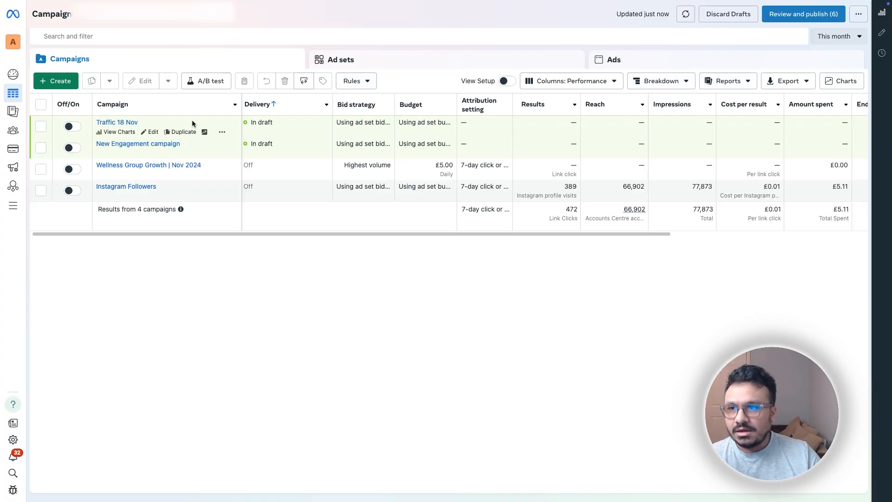
Step: Create a new campaign with the Leads objective using the manual leads setup
{"action": "left_click", "coordinate": [58, 83]}
{"action": "left_click", "coordinate": [347, 227]}
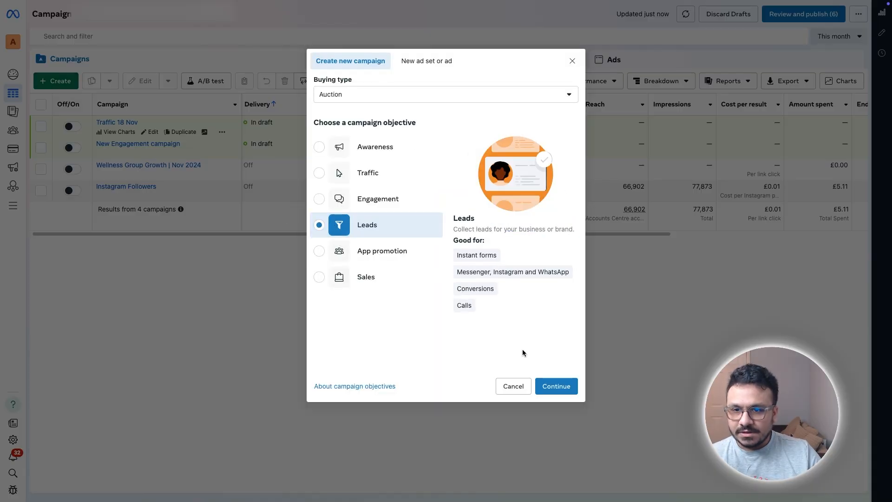
{"action": "left_click", "coordinate": [558, 387]}
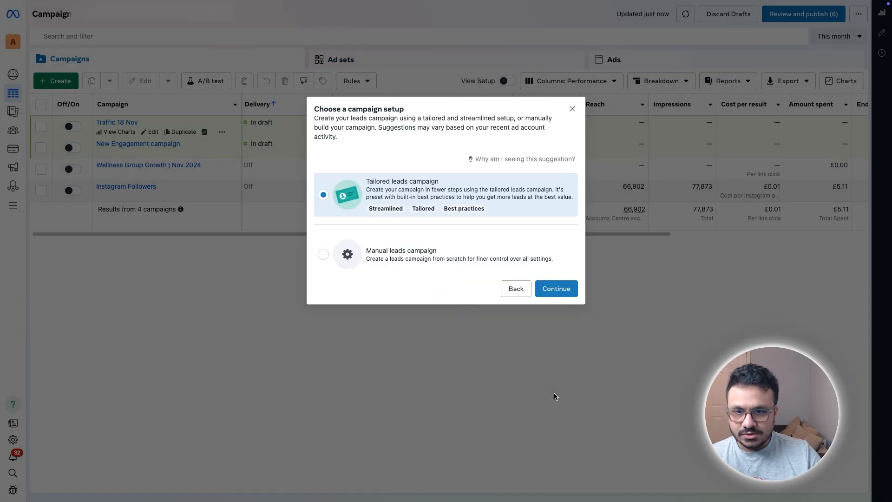
{"action": "left_click", "coordinate": [325, 256]}
{"action": "left_click", "coordinate": [547, 290]}
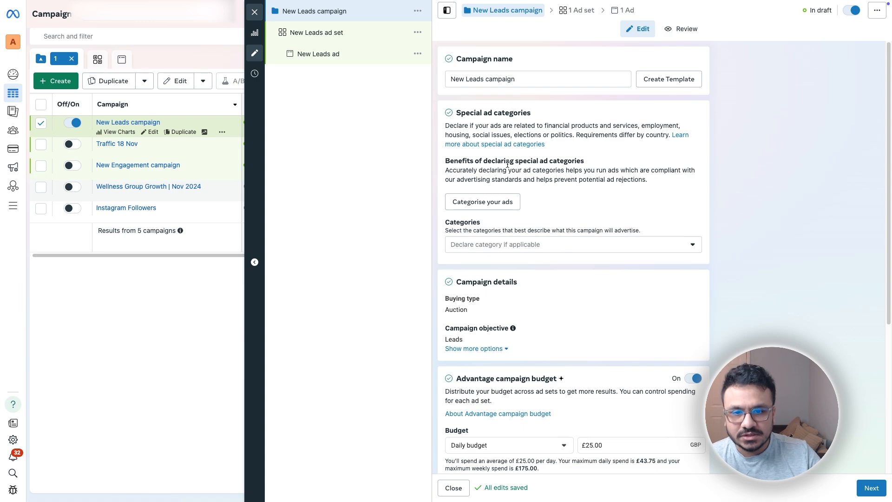
Step: Switch off Advantage campaign budget for the New Leads campaign
{"action": "scroll", "coordinate": [507, 163], "scroll_direction": "down", "scroll_amount": 5}
{"action": "scroll", "coordinate": [507, 164], "scroll_direction": "up", "scroll_amount": 5}
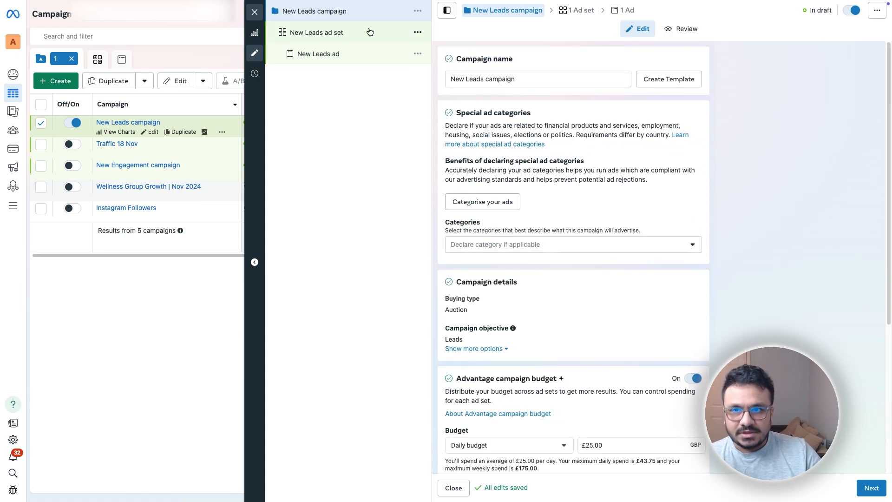
{"action": "scroll", "coordinate": [548, 147], "scroll_direction": "down", "scroll_amount": 5}
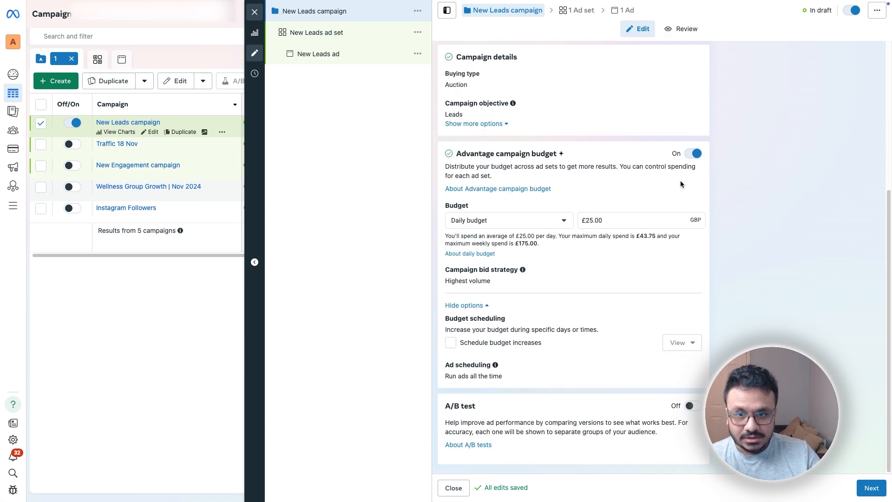
{"action": "left_click", "coordinate": [693, 153]}
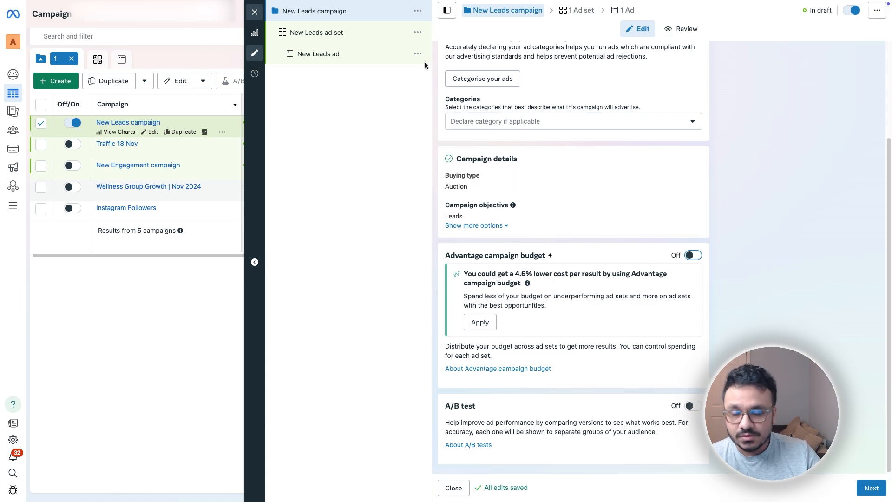
Step: Rename the New Leads ad set to 'Interest Stack'
{"action": "left_click", "coordinate": [338, 32]}
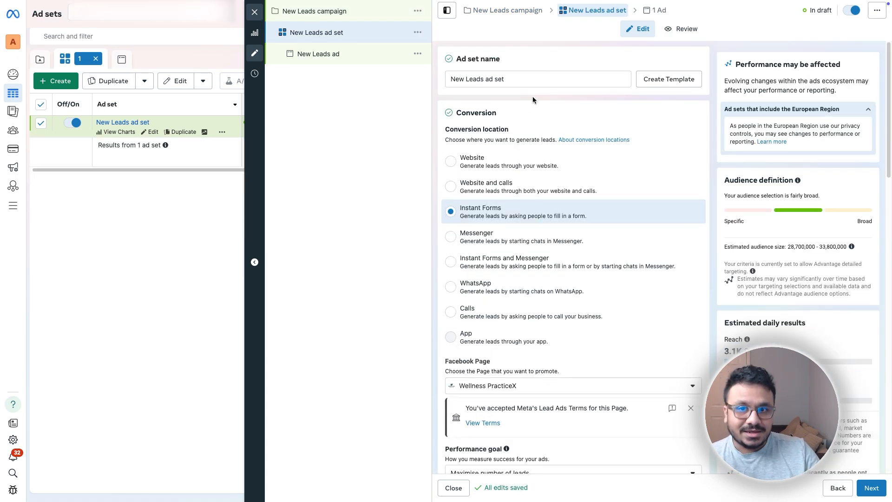
{"action": "left_click_drag", "start_coordinate": [519, 78], "coordinate": [442, 77]}
{"action": "type", "text": "Interest Stack"}
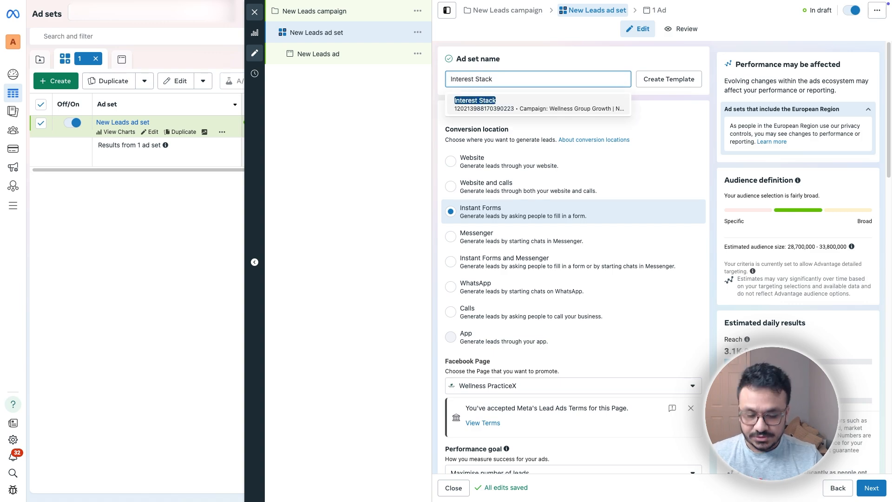
{"action": "left_click", "coordinate": [595, 61]}
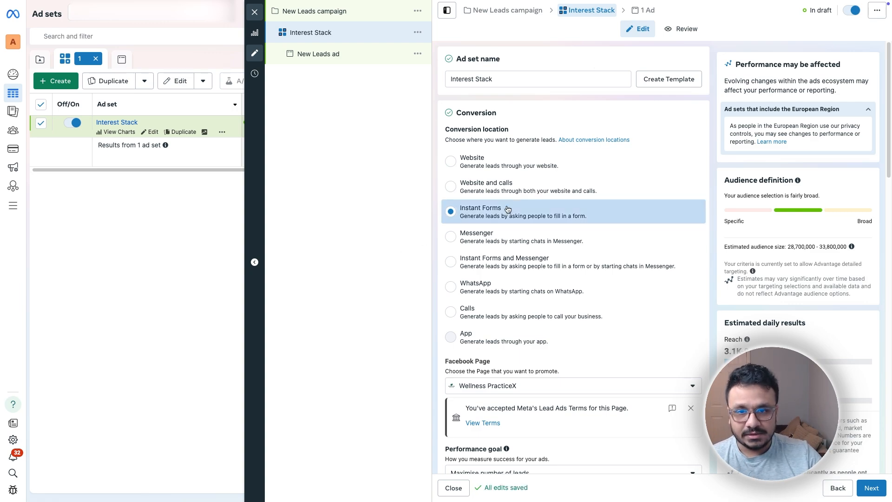
Step: Scroll past Instant Forms conversion and the £20.00 daily budget to Audience controls
{"action": "scroll", "coordinate": [523, 284], "scroll_direction": "down", "scroll_amount": 4}
{"action": "scroll", "coordinate": [524, 293], "scroll_direction": "up", "scroll_amount": 4}
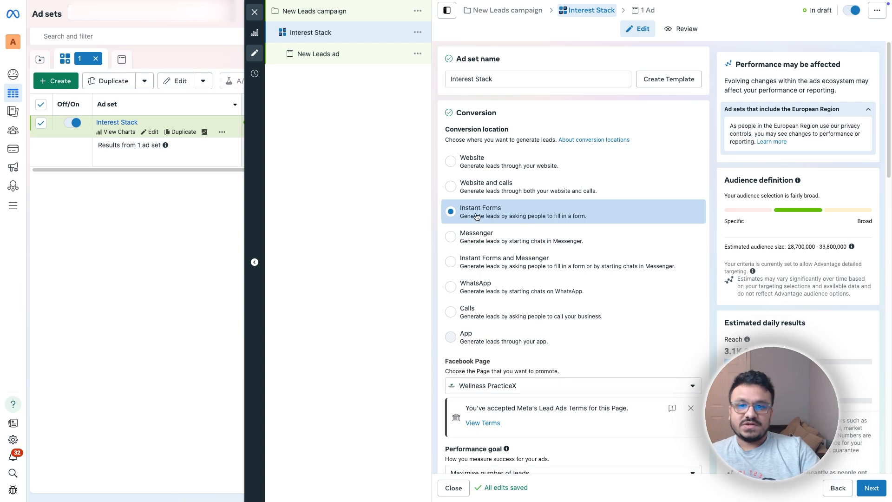
{"action": "scroll", "coordinate": [479, 218], "scroll_direction": "down", "scroll_amount": 1}
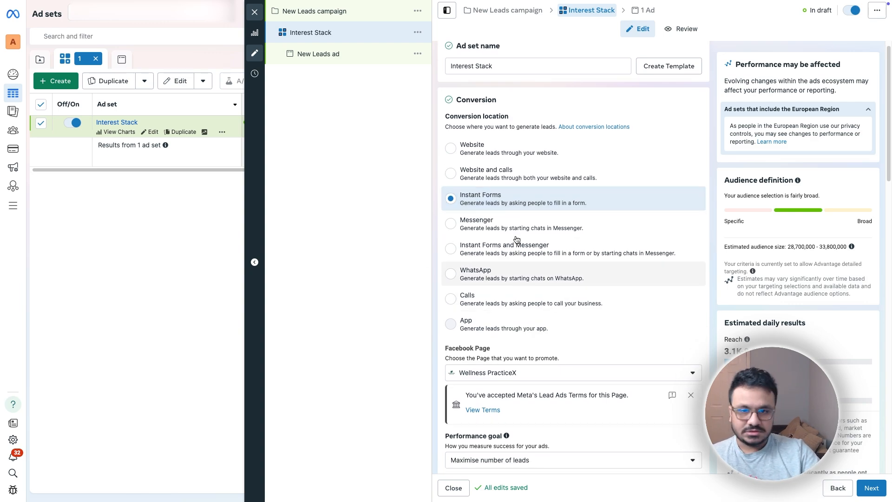
{"action": "scroll", "coordinate": [534, 209], "scroll_direction": "down", "scroll_amount": 5}
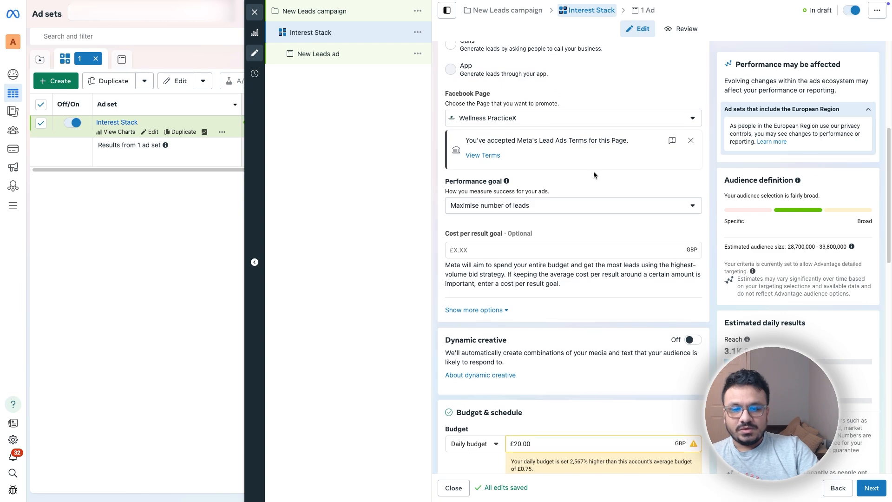
{"action": "scroll", "coordinate": [593, 171], "scroll_direction": "down", "scroll_amount": 1}
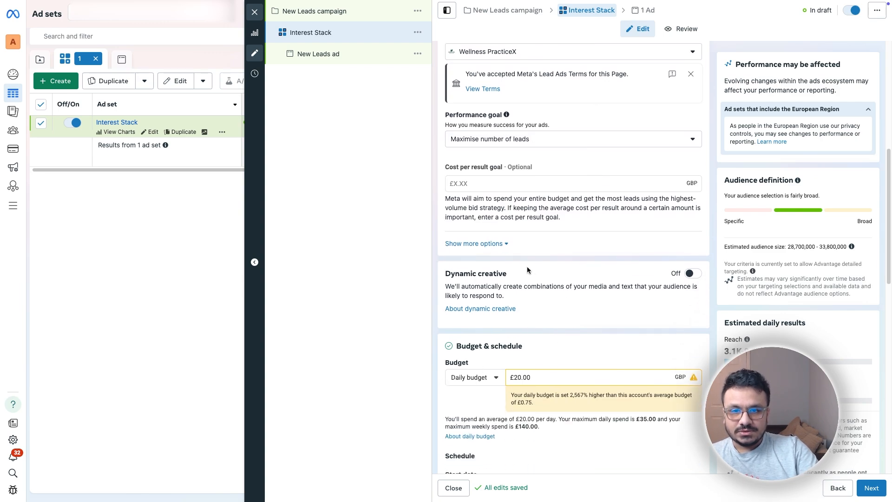
{"action": "scroll", "coordinate": [449, 321], "scroll_direction": "down", "scroll_amount": 7}
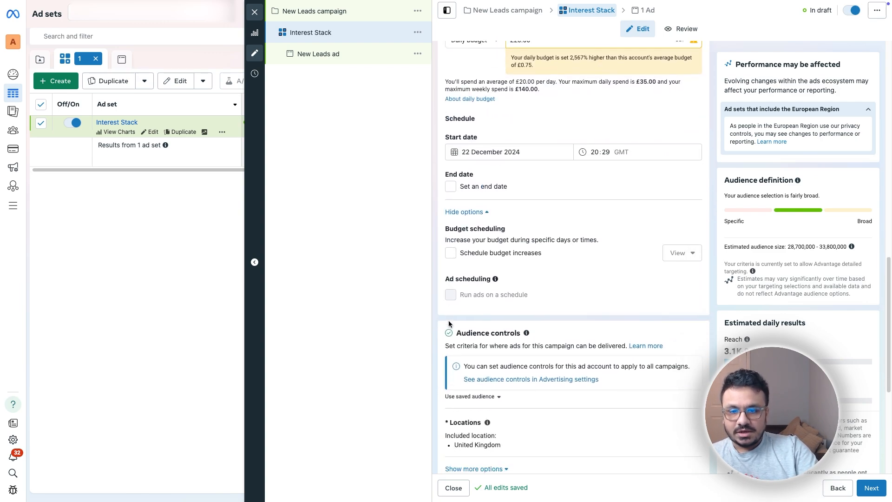
{"action": "scroll", "coordinate": [449, 322], "scroll_direction": "down", "scroll_amount": 2}
Step: Replace United Kingdom with United States (country) as the ad set's target location
{"action": "left_click", "coordinate": [683, 336]}
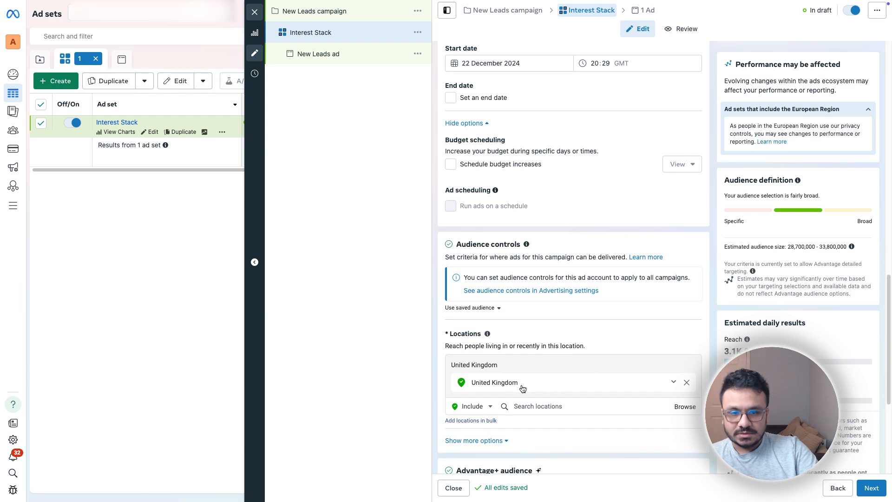
{"action": "left_click", "coordinate": [687, 382]}
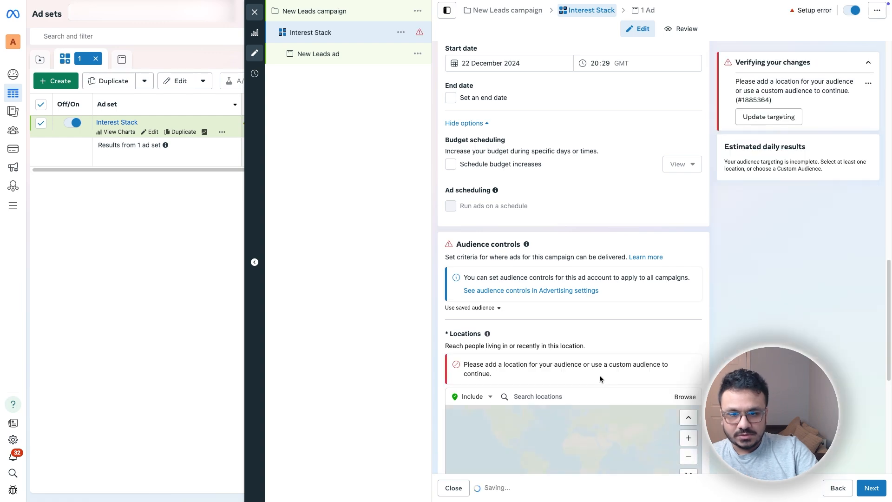
{"action": "left_click", "coordinate": [582, 393]}
{"action": "type", "text": "United"}
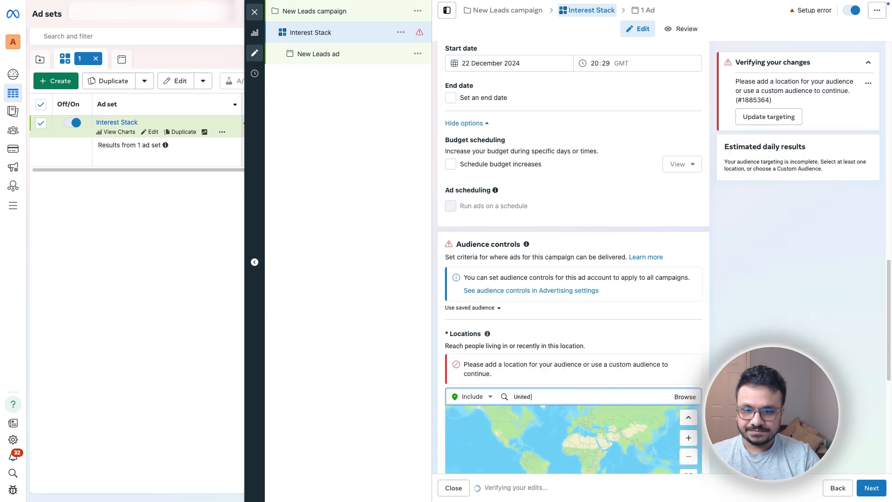
{"action": "type", "text": " States"}
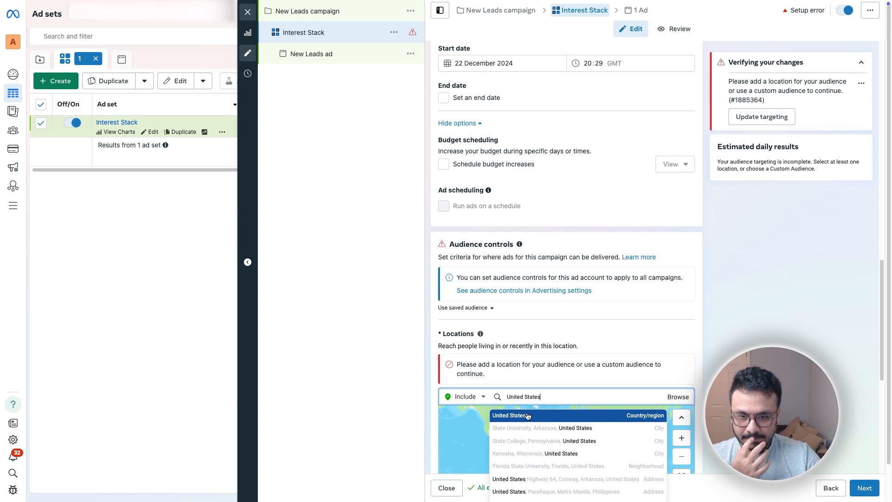
{"action": "left_click", "coordinate": [527, 416]}
{"action": "scroll", "coordinate": [557, 404], "scroll_direction": "down", "scroll_amount": 5}
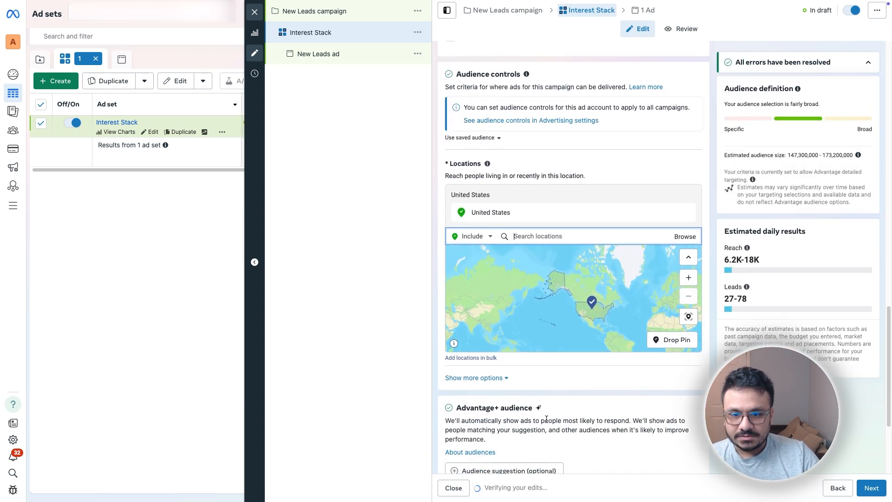
{"action": "scroll", "coordinate": [546, 419], "scroll_direction": "down", "scroll_amount": 4}
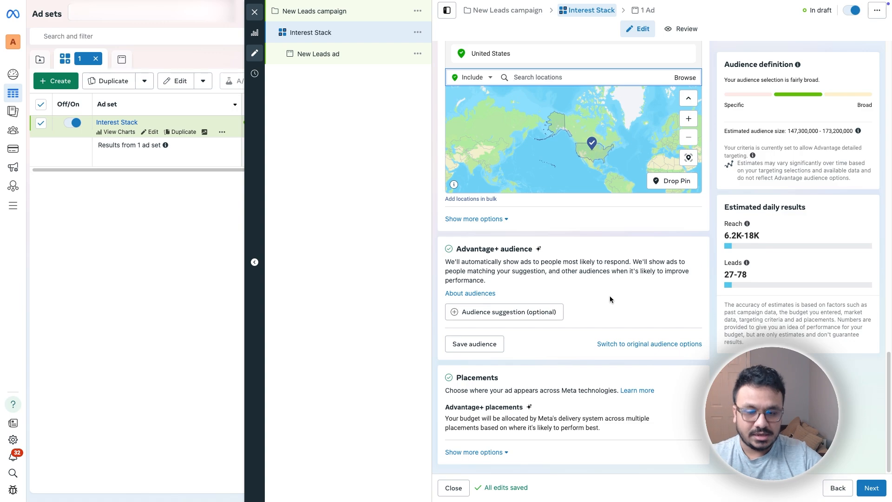
{"action": "scroll", "coordinate": [607, 295], "scroll_direction": "up", "scroll_amount": 7}
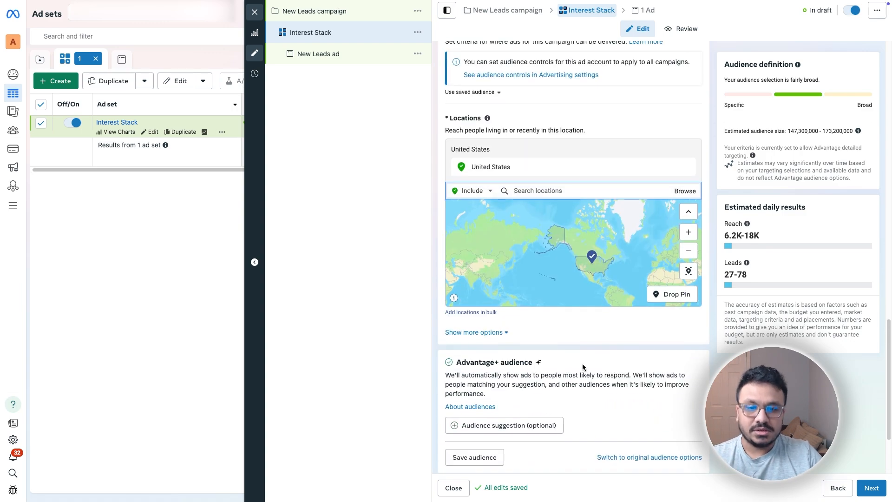
{"action": "scroll", "coordinate": [583, 367], "scroll_direction": "up", "scroll_amount": 18}
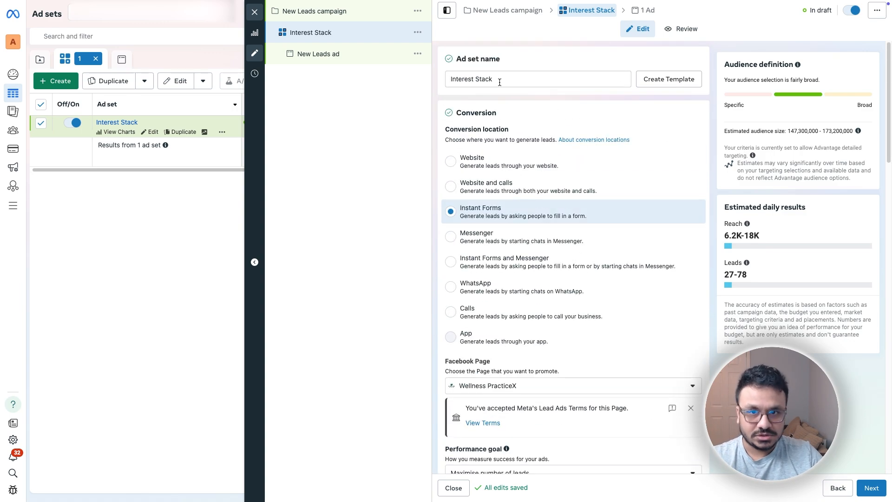
{"action": "scroll", "coordinate": [528, 174], "scroll_direction": "down", "scroll_amount": 20}
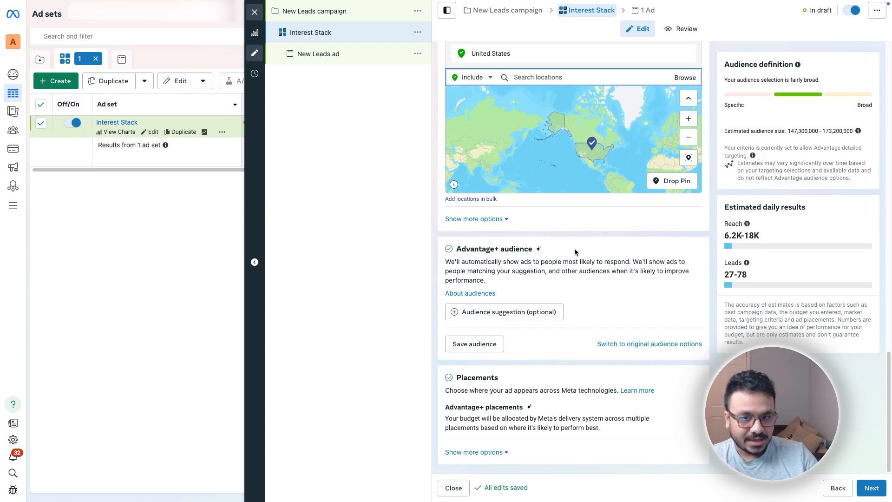
Step: Set the audience age range to minimum 20 and maximum 50
{"action": "left_click", "coordinate": [542, 309]}
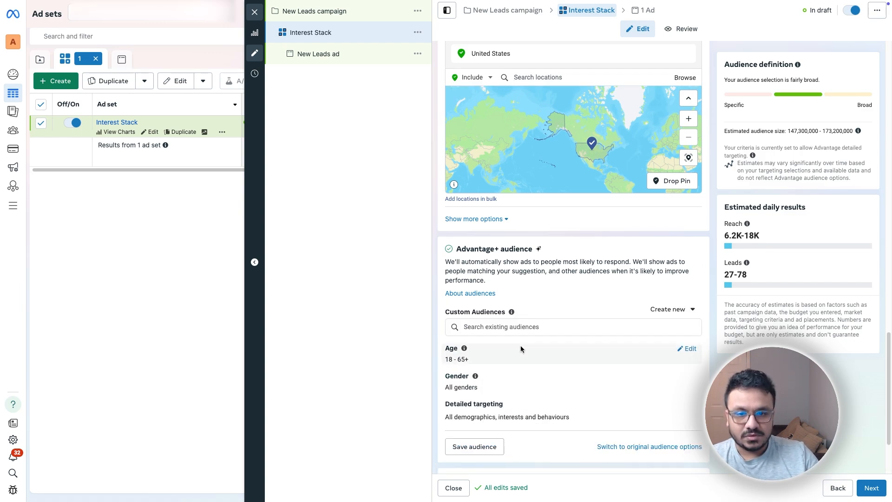
{"action": "left_click", "coordinate": [688, 348]}
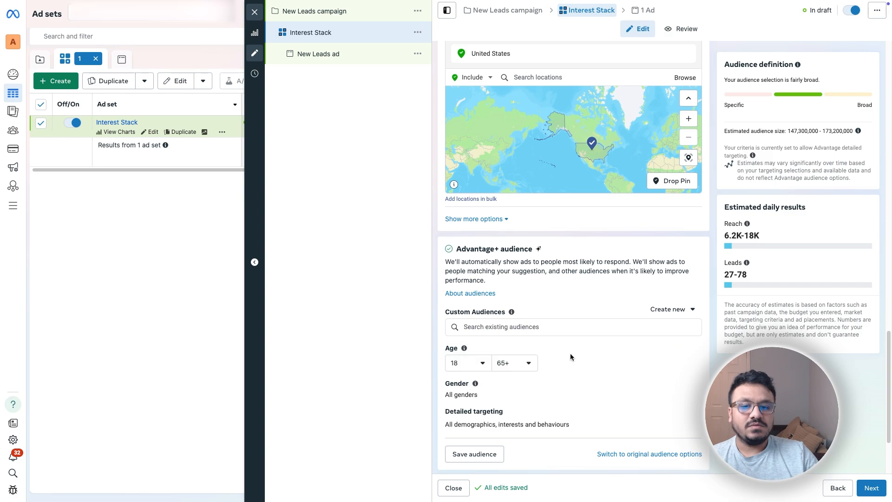
{"action": "scroll", "coordinate": [534, 347], "scroll_direction": "down", "scroll_amount": 2}
{"action": "left_click", "coordinate": [470, 254]}
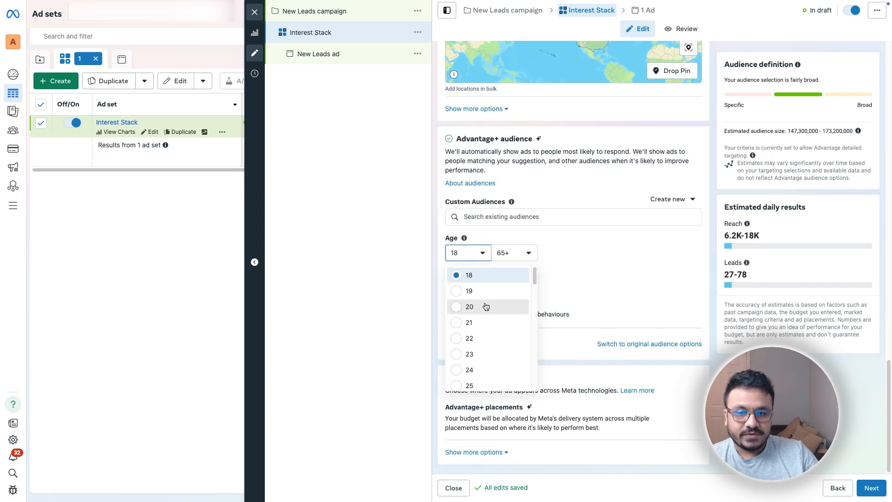
{"action": "left_click", "coordinate": [467, 307]}
{"action": "left_click", "coordinate": [521, 261]}
{"action": "scroll", "coordinate": [519, 333], "scroll_direction": "up", "scroll_amount": 4}
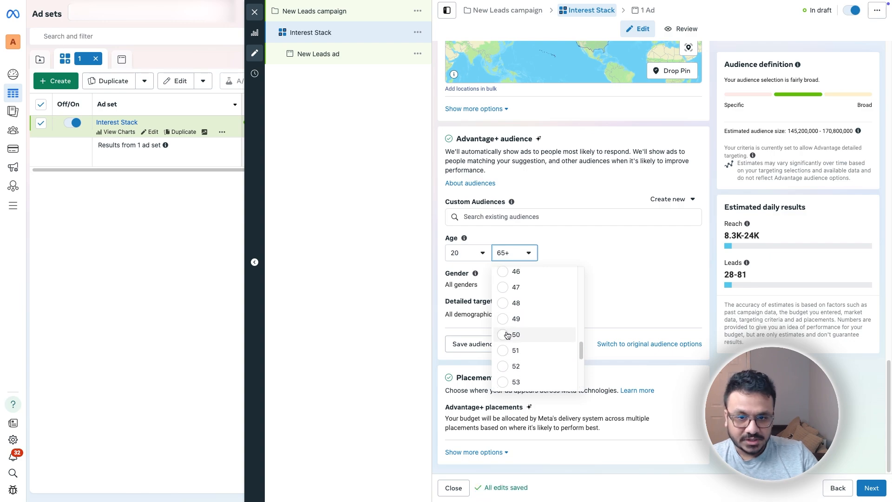
{"action": "left_click", "coordinate": [505, 335]}
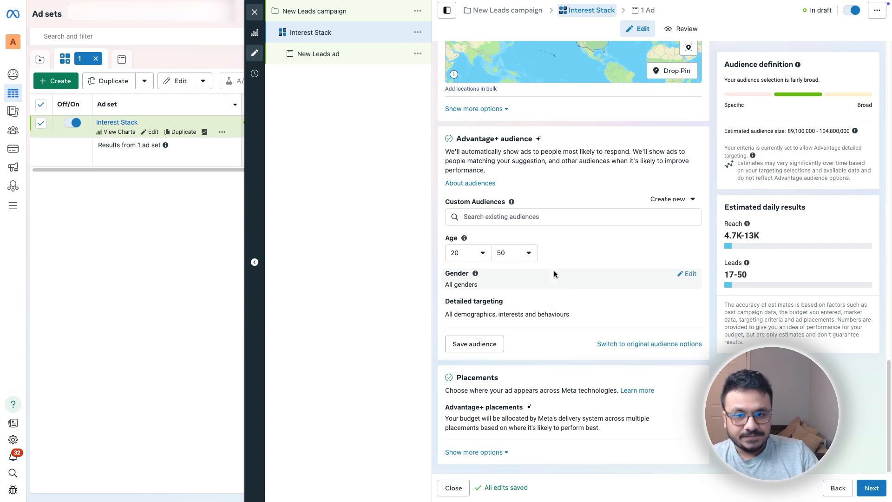
Step: Browse detailed targeting into Demographics > Financial > Household income options
{"action": "left_click", "coordinate": [690, 304]}
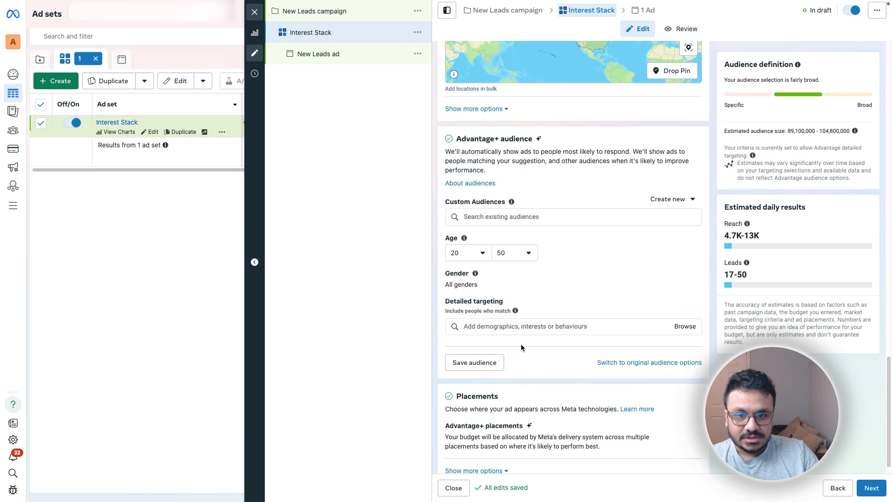
{"action": "left_click", "coordinate": [685, 327]}
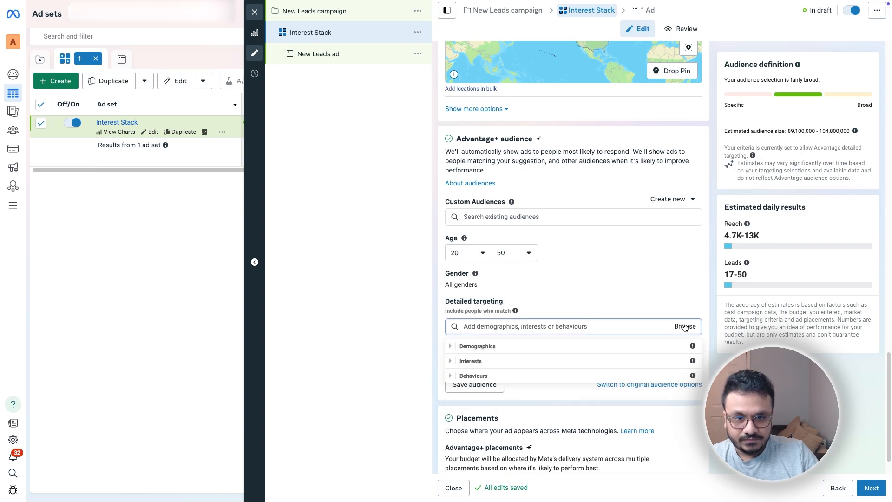
{"action": "scroll", "coordinate": [651, 330], "scroll_direction": "down", "scroll_amount": 1}
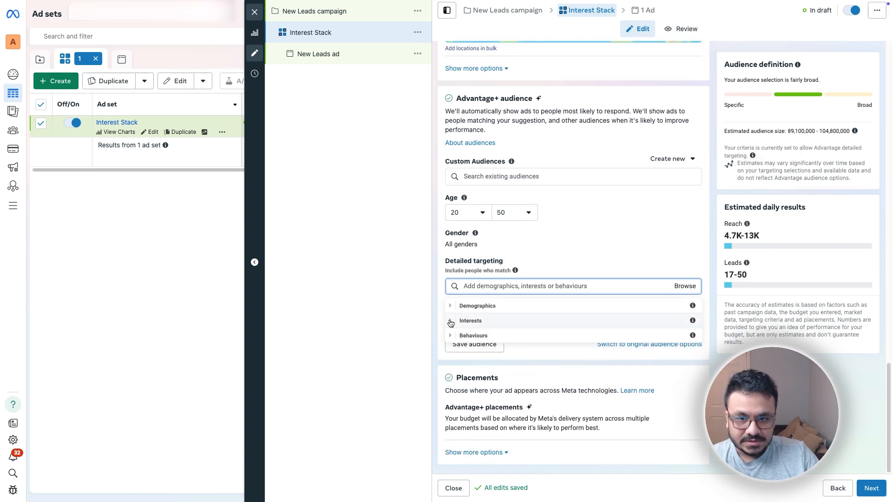
{"action": "left_click", "coordinate": [462, 321]}
{"action": "left_click", "coordinate": [488, 306]}
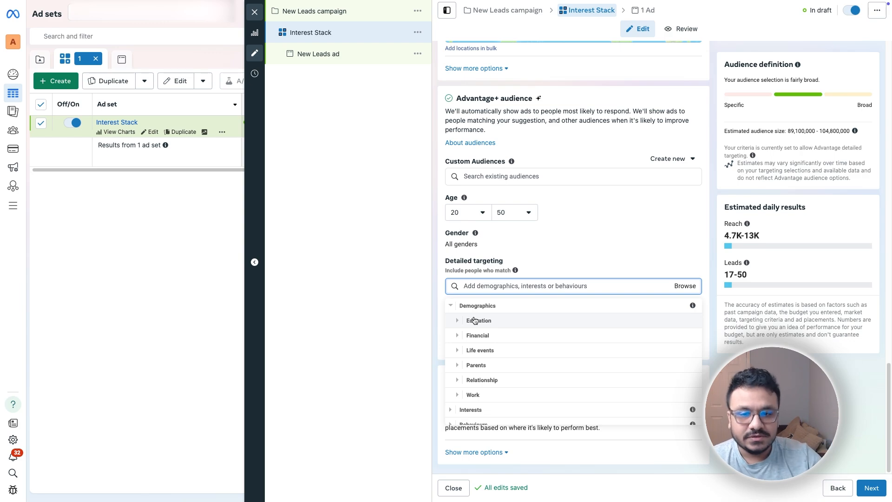
{"action": "left_click", "coordinate": [458, 336]}
{"action": "left_click", "coordinate": [464, 329]}
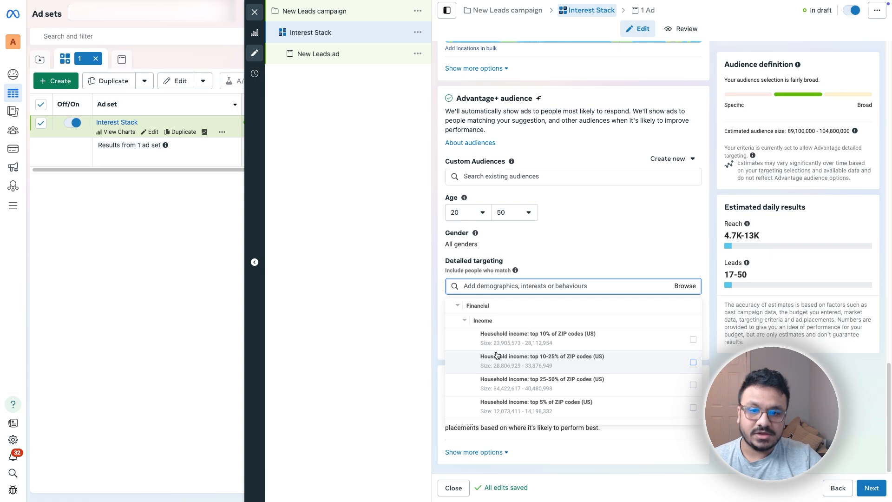
Step: Tick, then untick, the household income top 10% and top 10-25% boxes
{"action": "mouse_move", "coordinate": [497, 356]}
{"action": "mouse_move", "coordinate": [576, 340]}
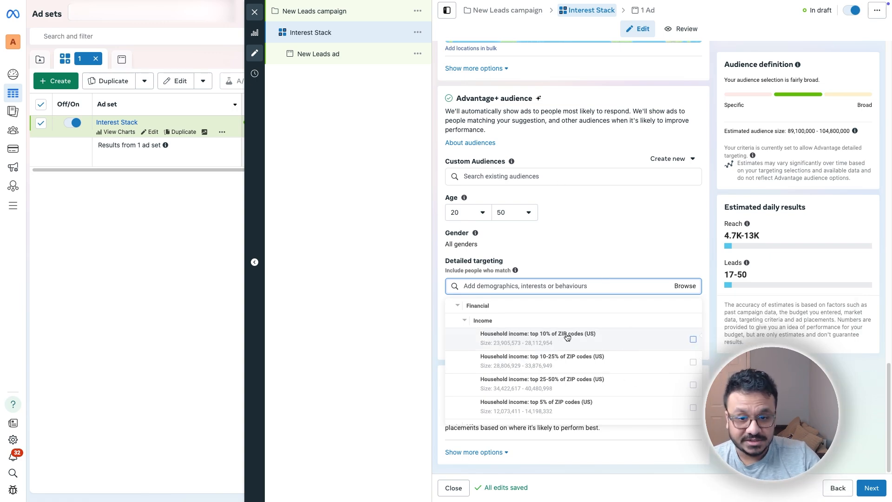
{"action": "mouse_move", "coordinate": [639, 343]}
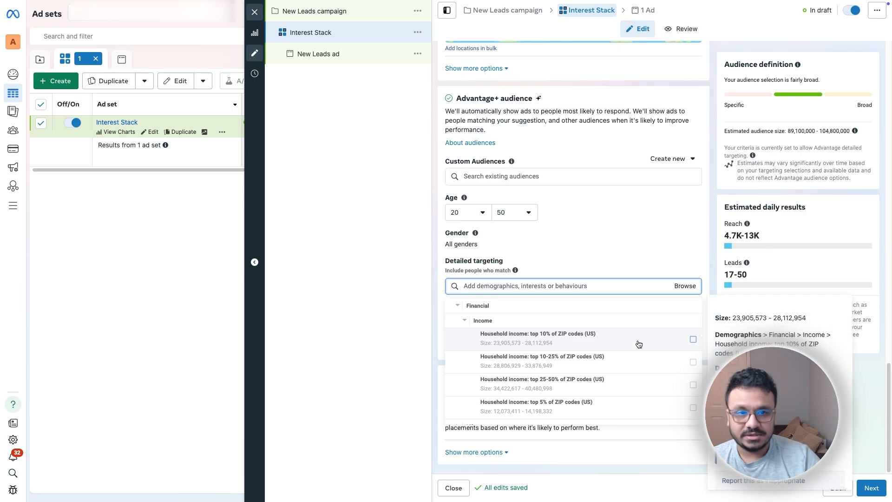
{"action": "left_click", "coordinate": [694, 339]}
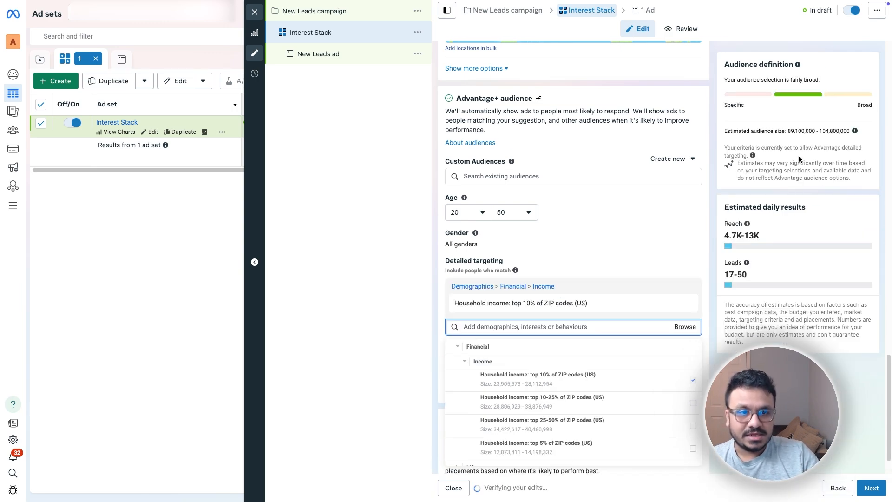
{"action": "left_click", "coordinate": [693, 403]}
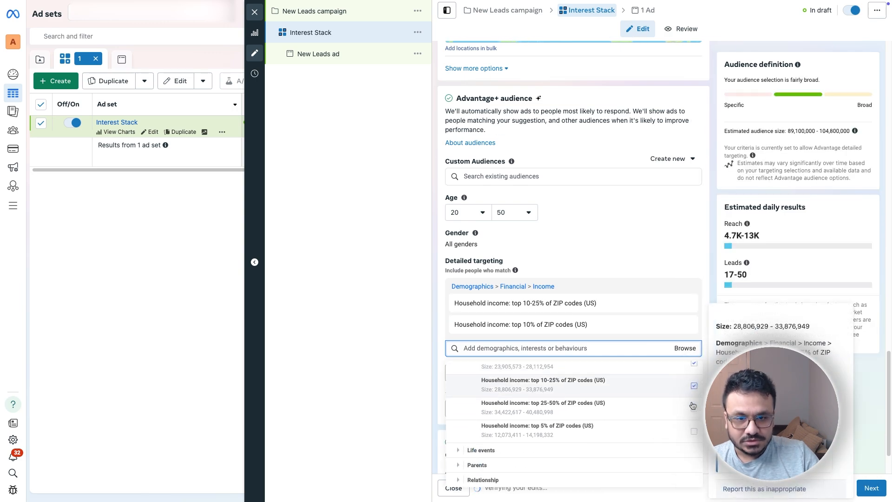
{"action": "scroll", "coordinate": [692, 400], "scroll_direction": "up", "scroll_amount": 1}
{"action": "left_click", "coordinate": [694, 370]}
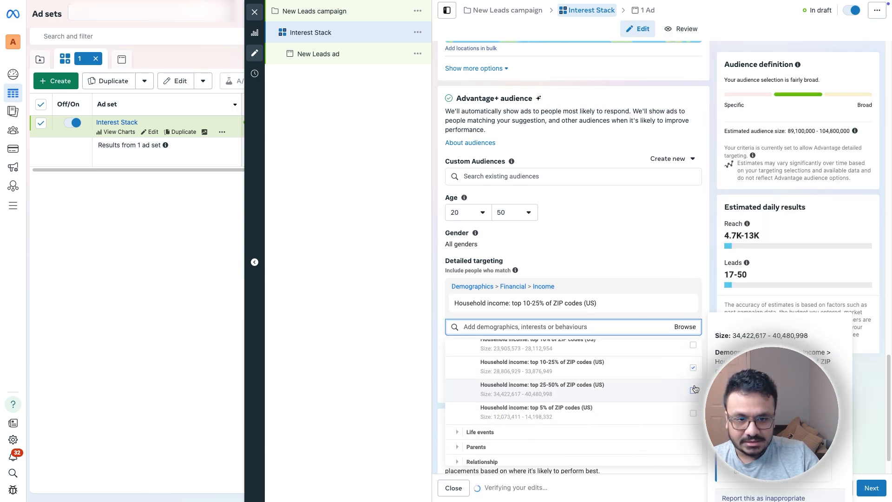
{"action": "left_click", "coordinate": [697, 370]}
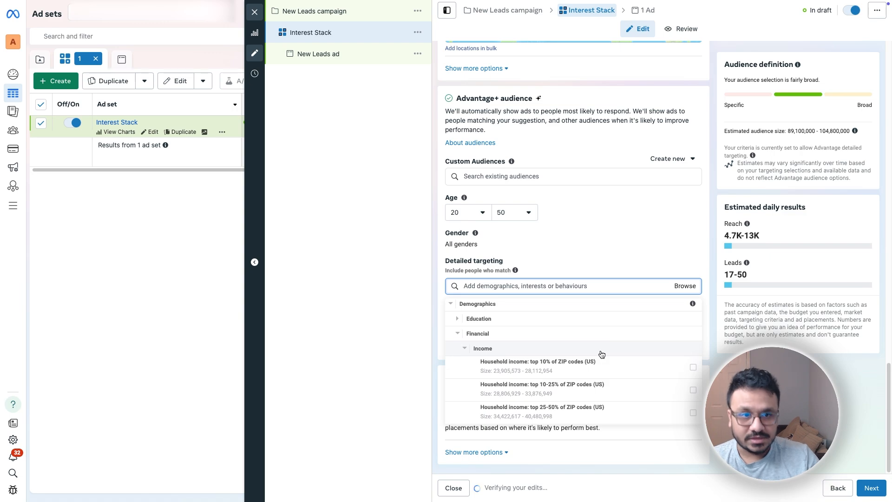
Step: Collapse Income and open Life events, adding Anniversary within 30 days
{"action": "left_click", "coordinate": [464, 348]}
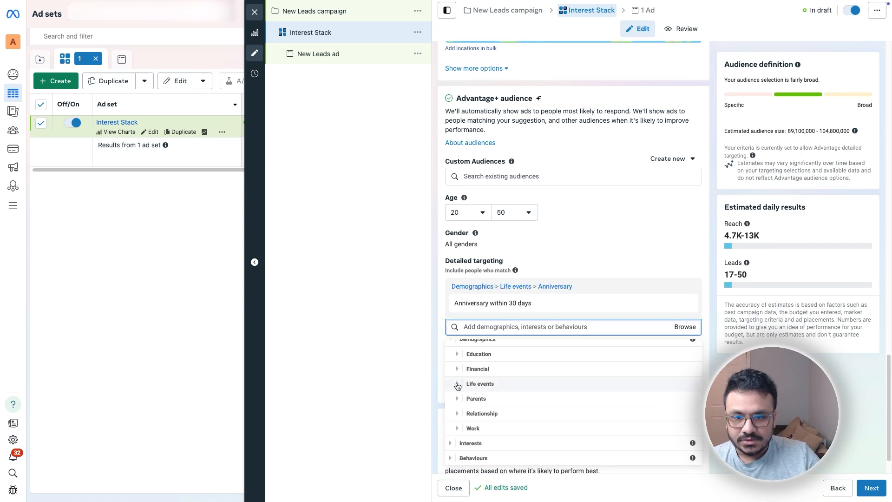
{"action": "left_click", "coordinate": [459, 384]}
{"action": "scroll", "coordinate": [458, 385], "scroll_direction": "down", "scroll_amount": 1}
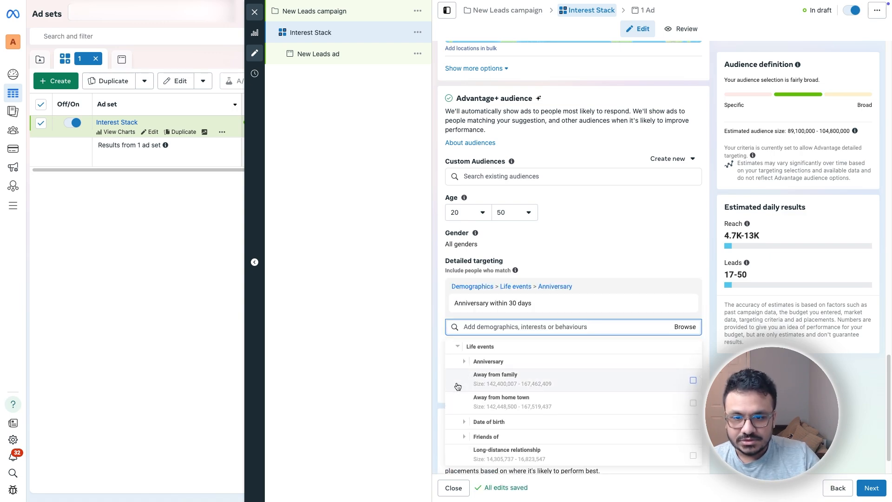
{"action": "scroll", "coordinate": [463, 408], "scroll_direction": "down", "scroll_amount": 2}
{"action": "scroll", "coordinate": [466, 381], "scroll_direction": "up", "scroll_amount": 1}
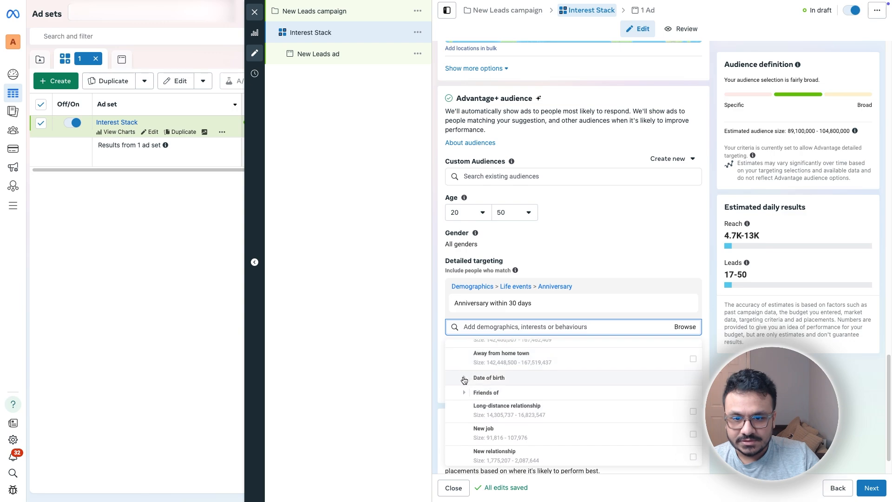
{"action": "left_click", "coordinate": [466, 379]}
{"action": "scroll", "coordinate": [469, 383], "scroll_direction": "down", "scroll_amount": 5}
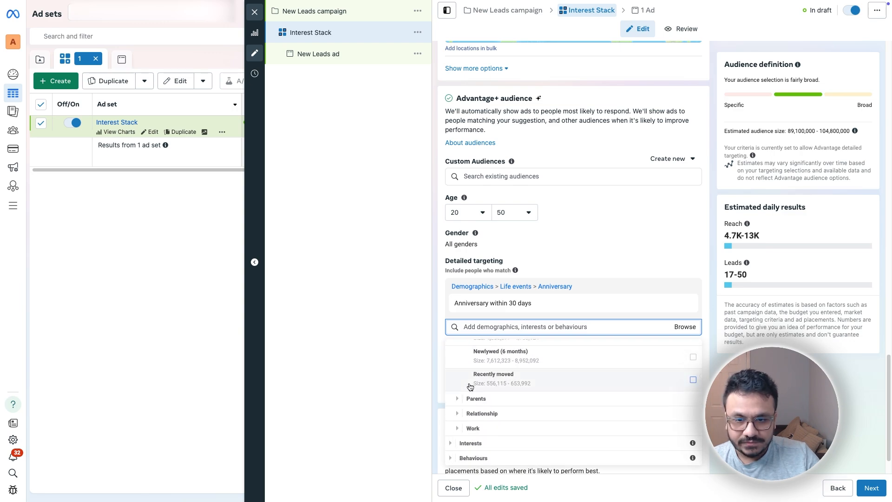
Step: Add Bodybuilding (sport) from Interests > Fitness and wellness and remove the Anniversary life event
{"action": "left_click", "coordinate": [451, 444]}
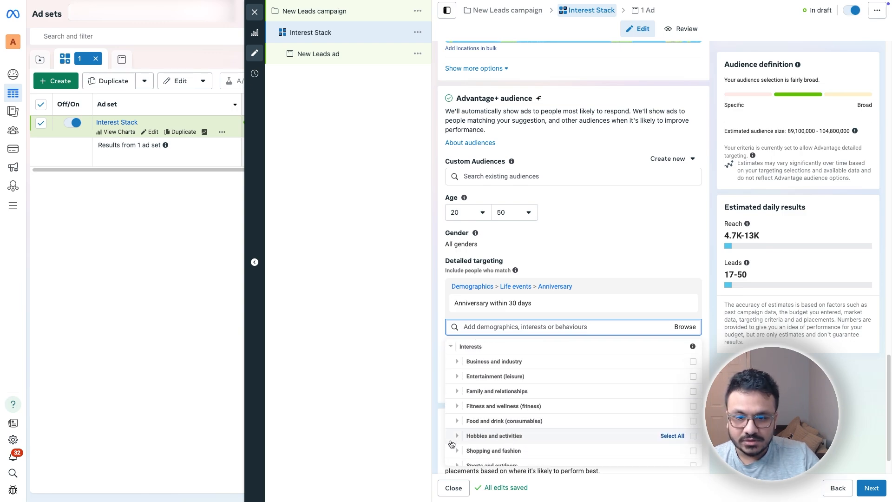
{"action": "left_click", "coordinate": [460, 407]}
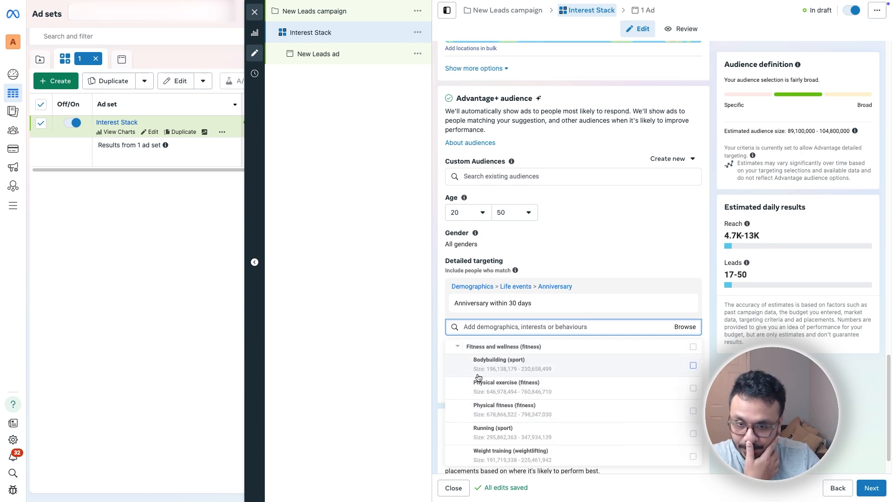
{"action": "mouse_move", "coordinate": [479, 377]}
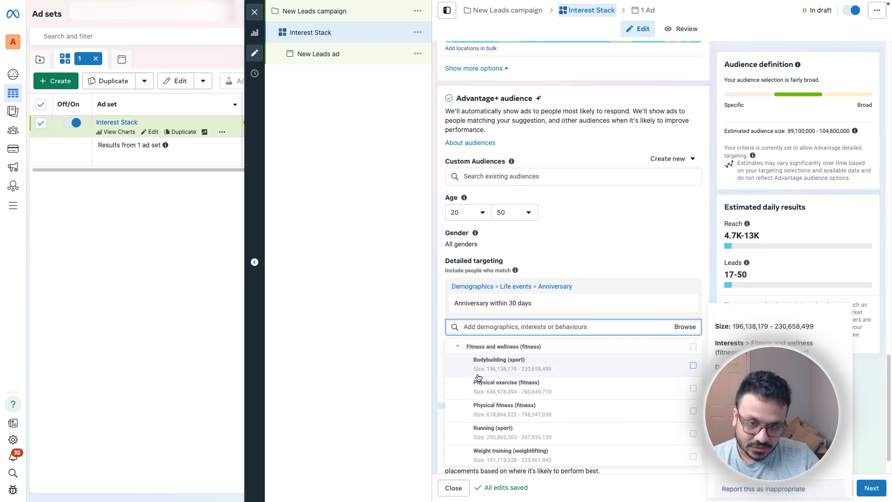
{"action": "left_click", "coordinate": [562, 371]}
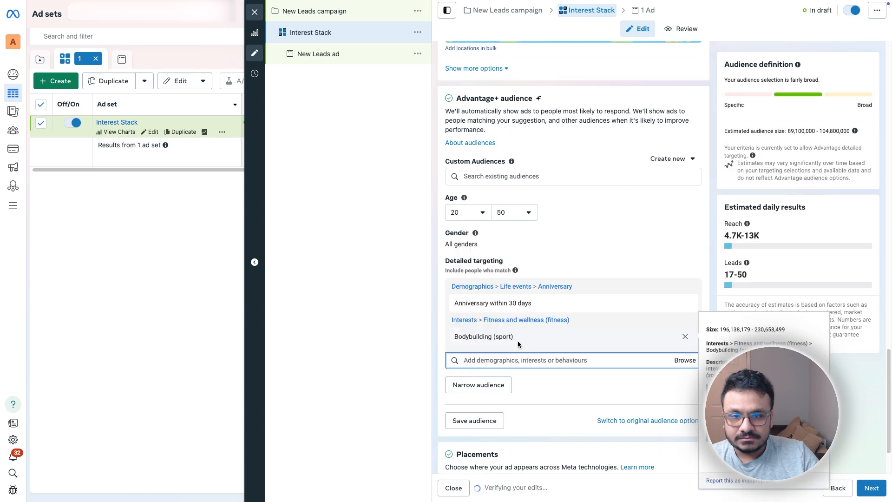
{"action": "mouse_move", "coordinate": [657, 296]}
{"action": "left_click", "coordinate": [688, 290]}
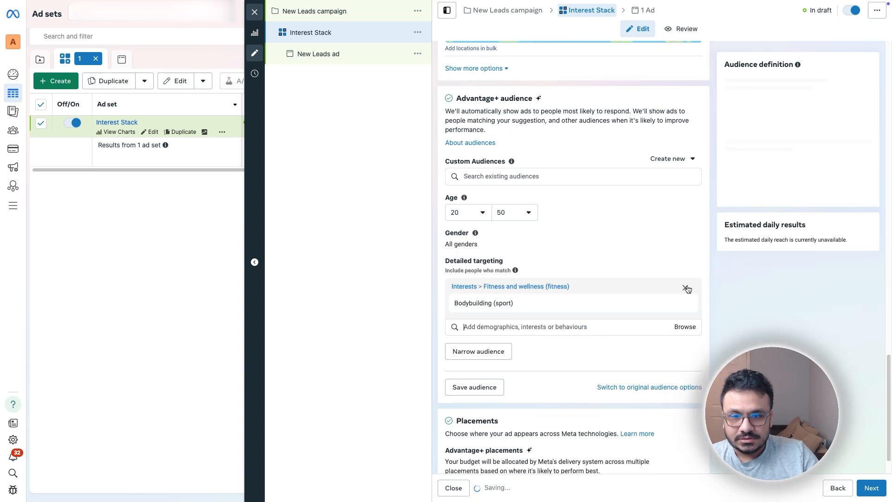
Step: Add CrossFit (fitness) as an interest from the suggestions
{"action": "left_click", "coordinate": [508, 327]}
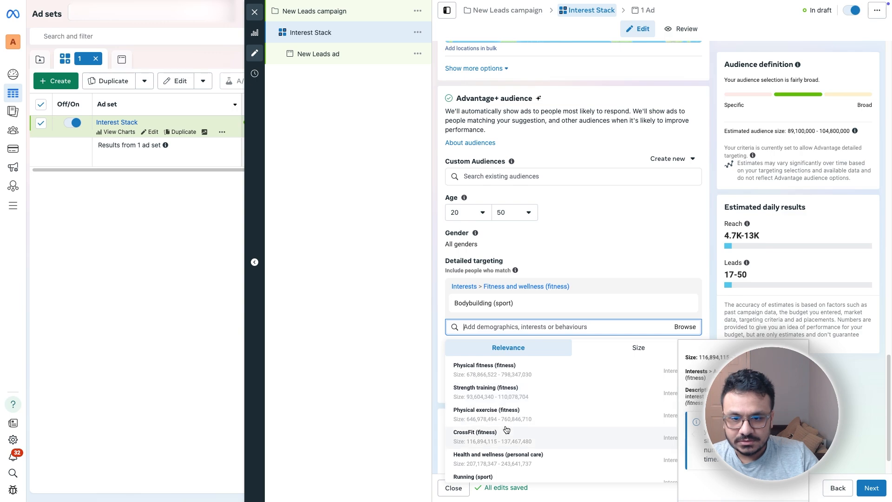
{"action": "left_click", "coordinate": [507, 431]}
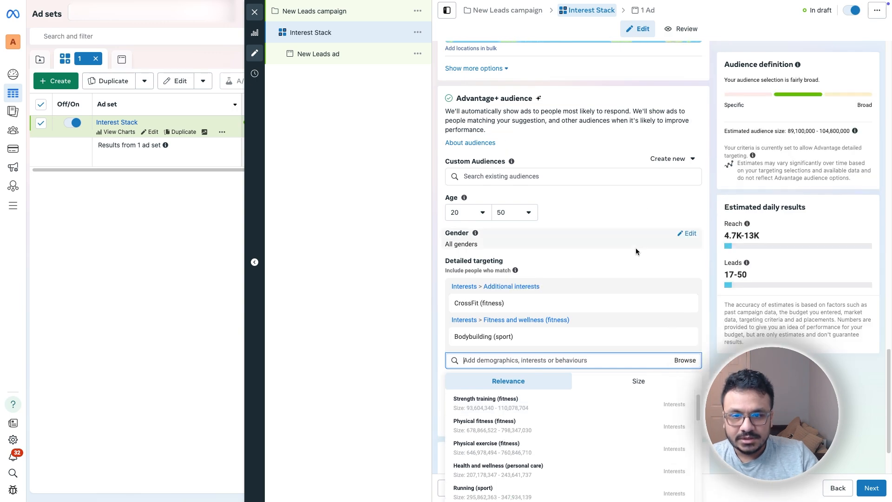
{"action": "key", "text": "Escape"}
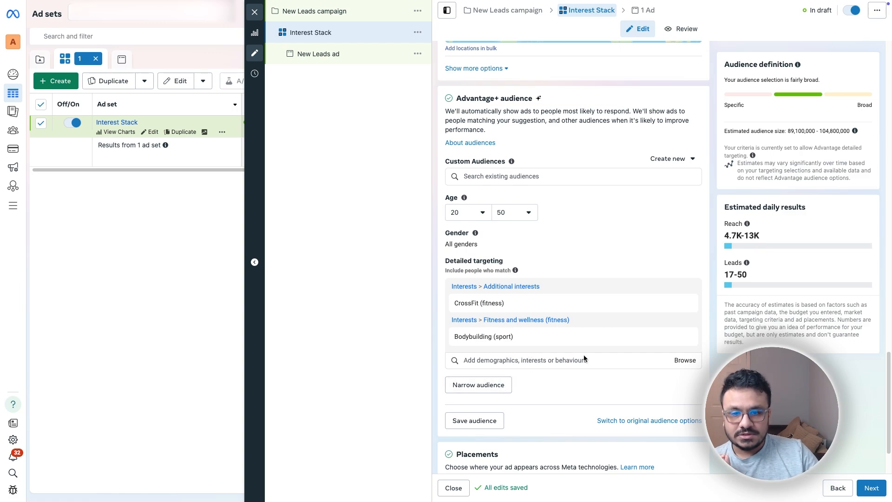
{"action": "mouse_move", "coordinate": [659, 301]}
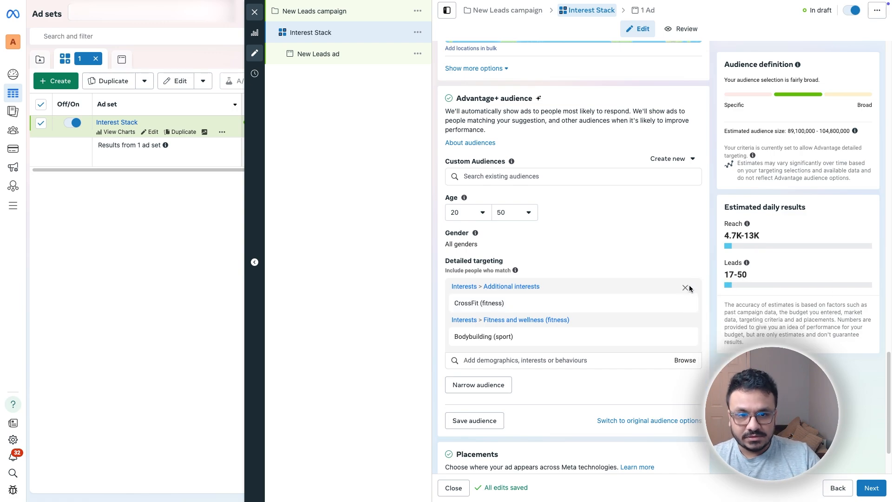
Step: Replace the separate CrossFit group with a narrowing requiring Bodybuilding audiences to also match CrossFit (fitness)
{"action": "left_click", "coordinate": [687, 289]}
{"action": "left_click", "coordinate": [474, 349]}
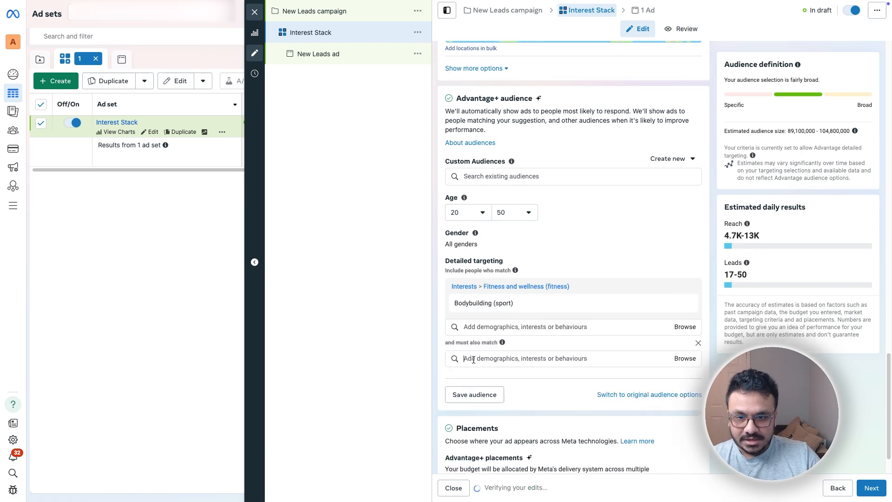
{"action": "left_click", "coordinate": [474, 360]}
{"action": "type", "text": "d"}
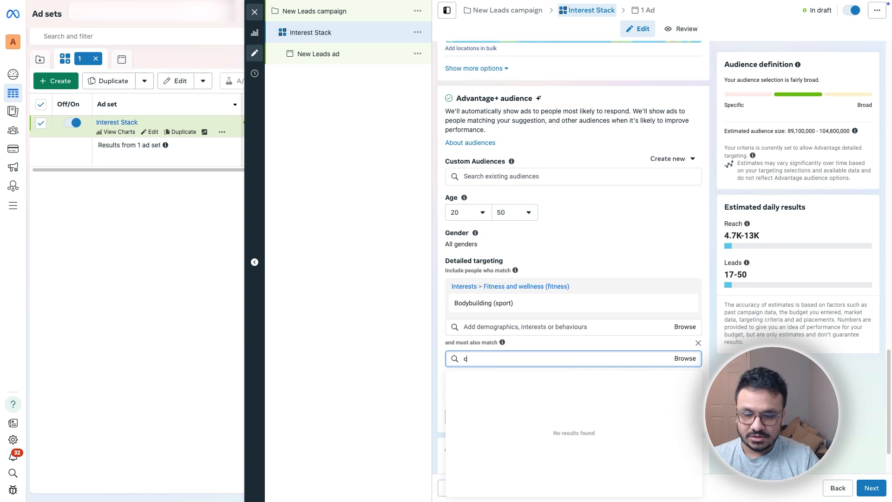
{"action": "key", "text": "BackSpace"}
{"action": "type", "text": "c"}
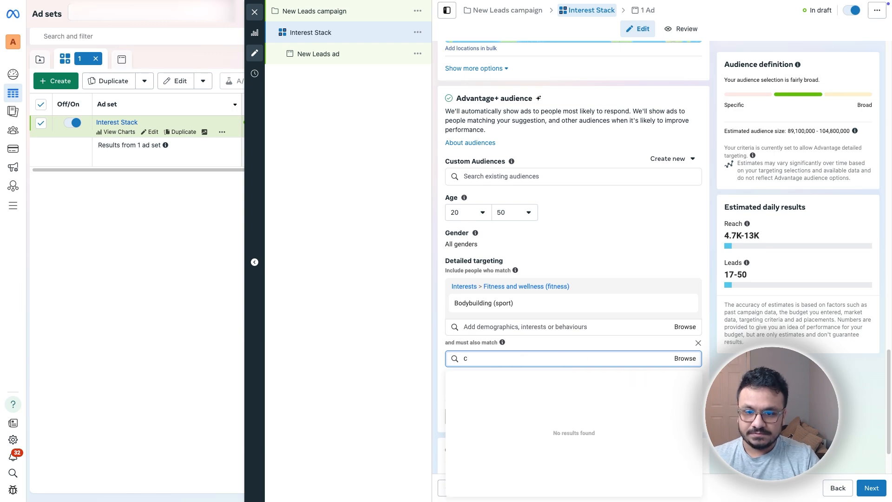
{"action": "type", "text": "rossfit"}
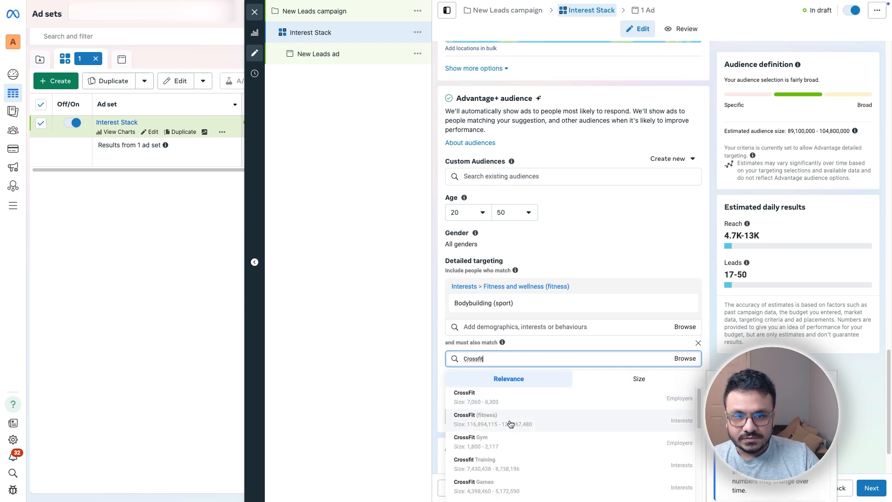
{"action": "left_click", "coordinate": [511, 424]}
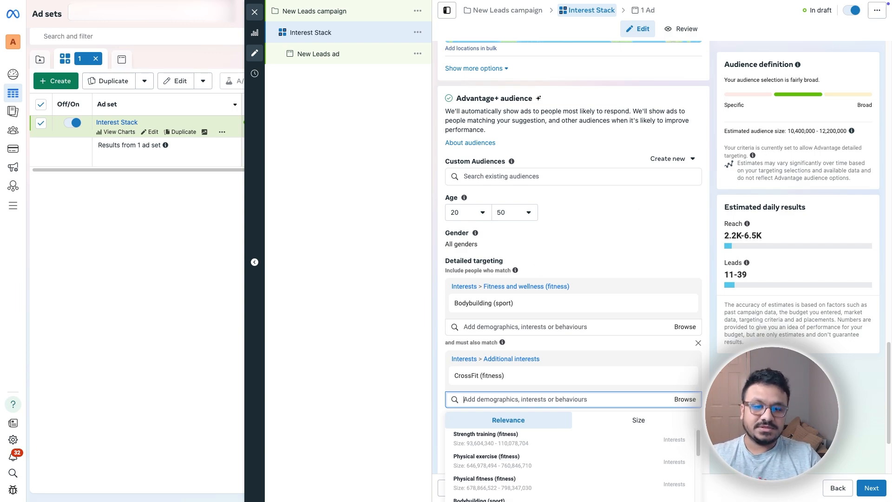
{"action": "left_click", "coordinate": [744, 395]}
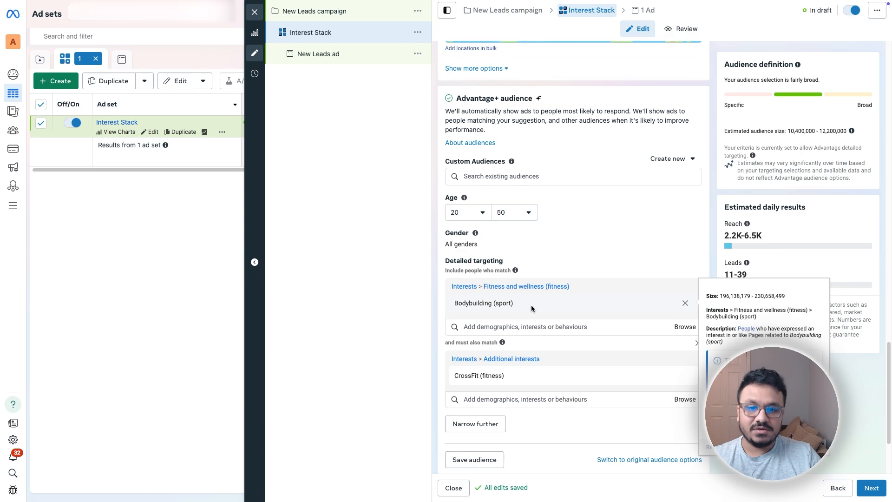
{"action": "left_click", "coordinate": [528, 319]}
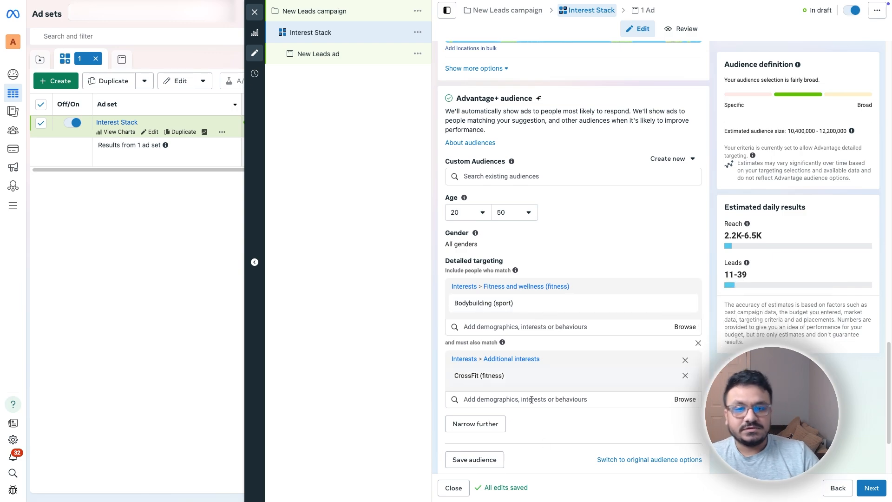
{"action": "left_click", "coordinate": [501, 399]}
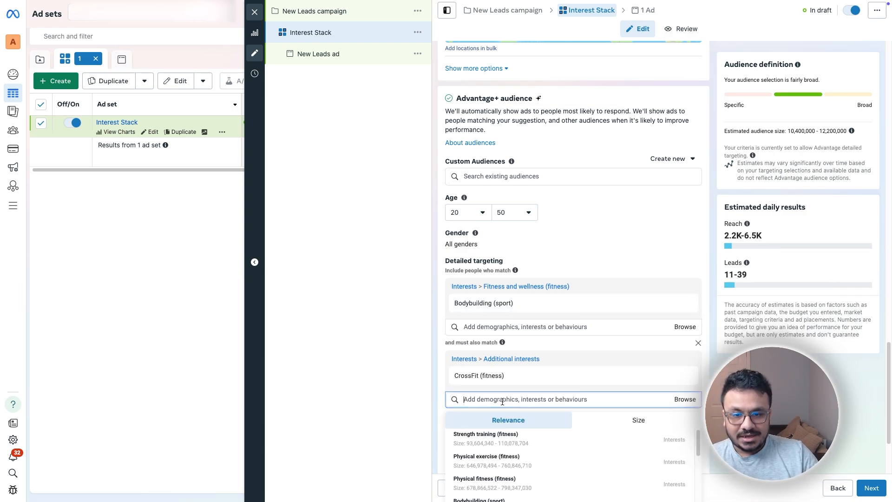
{"action": "scroll", "coordinate": [511, 399], "scroll_direction": "down", "scroll_amount": 1}
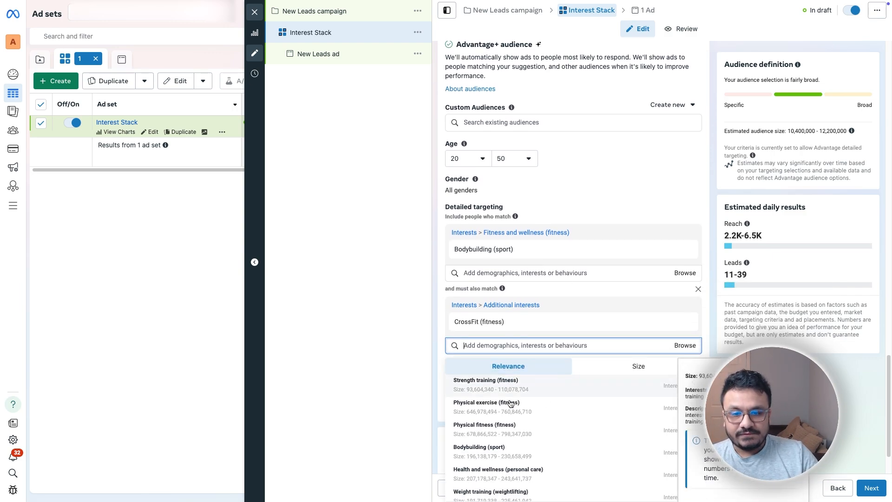
Step: Review Bodybuilding (sport) narrowed by CrossFit (fitness), estimating 2.2K–6.5K reach and 11–39 leads
{"action": "left_click", "coordinate": [428, 349]}
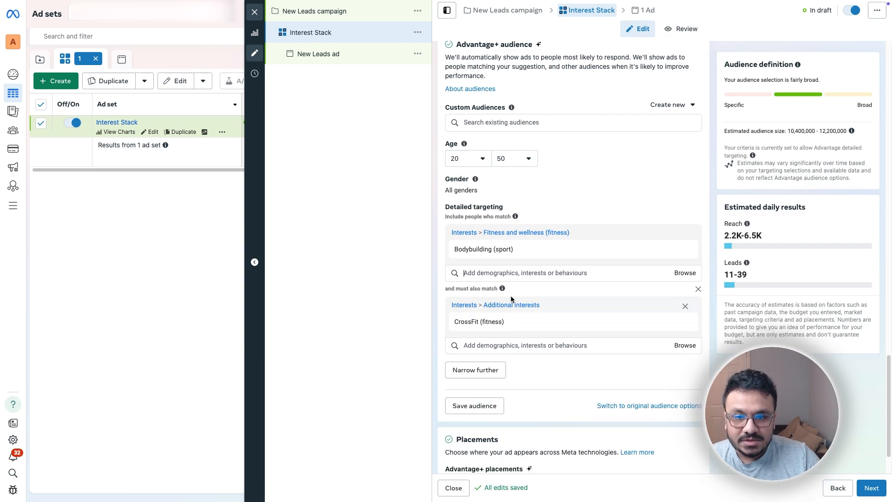
{"action": "mouse_move", "coordinate": [502, 322]}
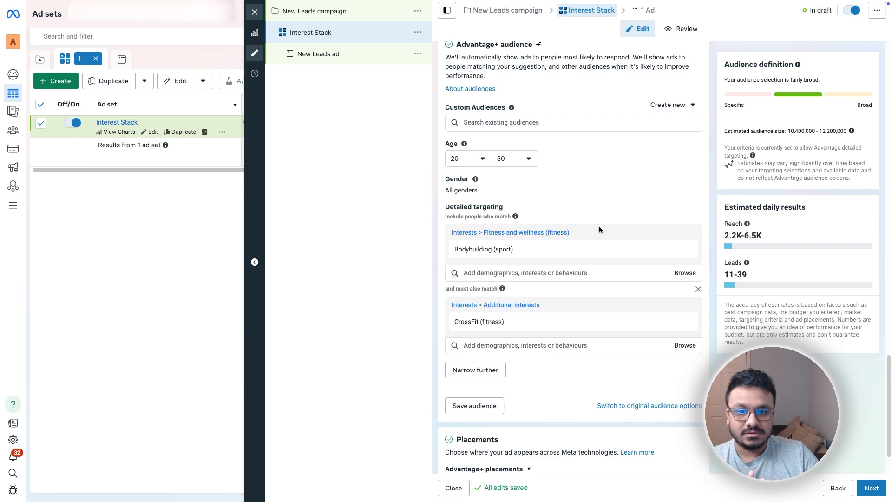
{"action": "mouse_move", "coordinate": [512, 250]}
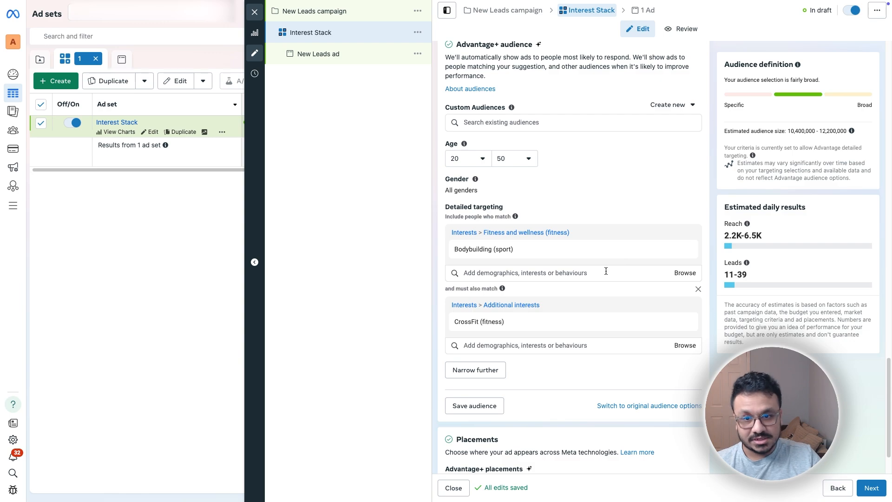
{"action": "scroll", "coordinate": [597, 277], "scroll_direction": "down", "scroll_amount": 1}
{"action": "scroll", "coordinate": [595, 278], "scroll_direction": "up", "scroll_amount": 3}
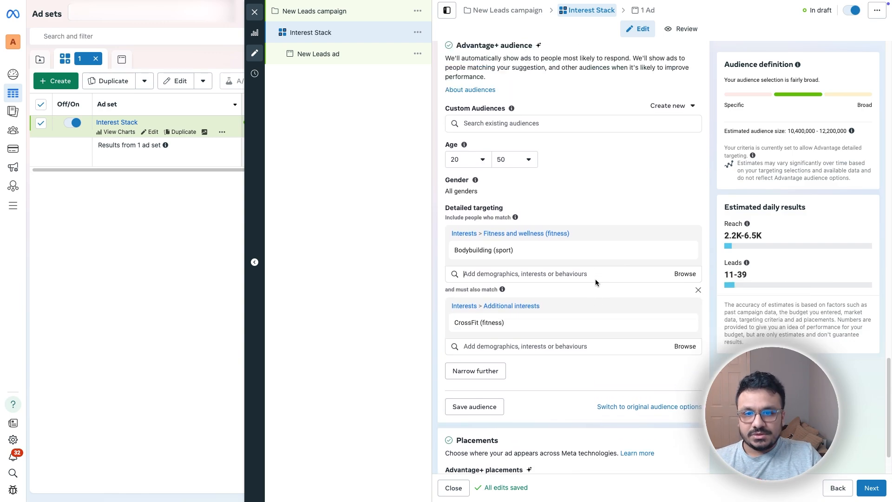
{"action": "scroll", "coordinate": [596, 279], "scroll_direction": "down", "scroll_amount": 3}
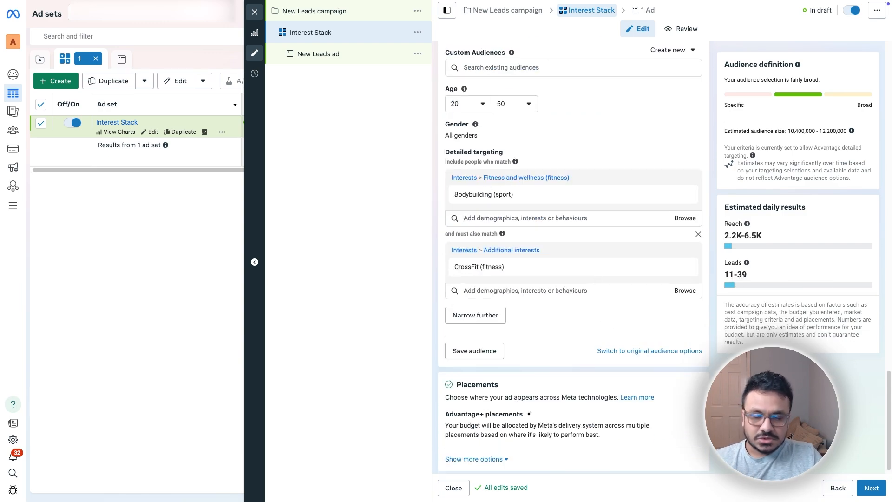